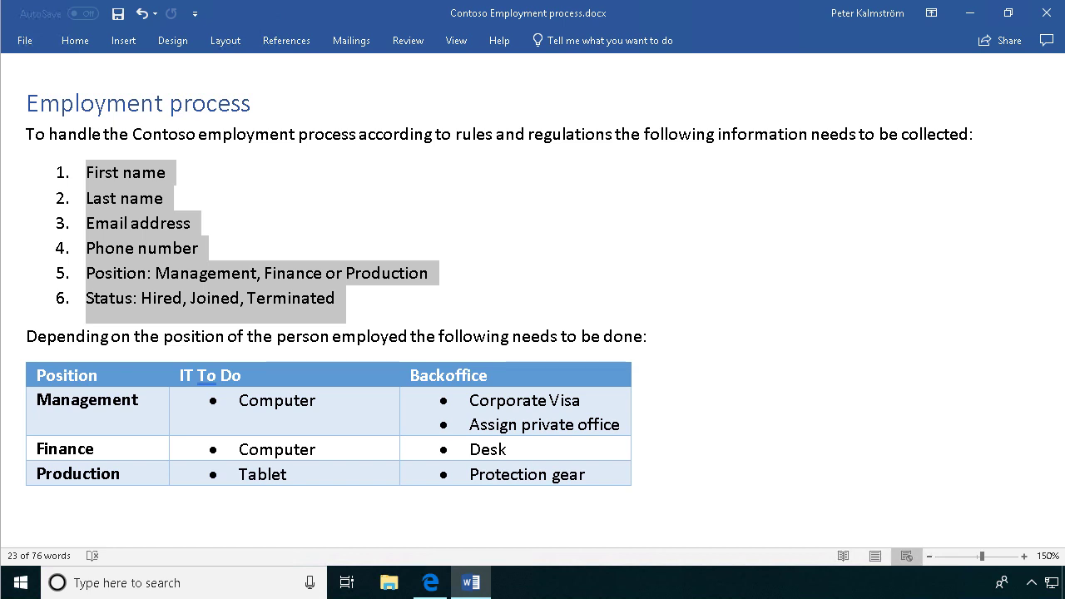
- Review the numbered list of employee information to collect and the table of tasks for each position in the employment process document
{"action": "left_click", "coordinate": [450, 322]}
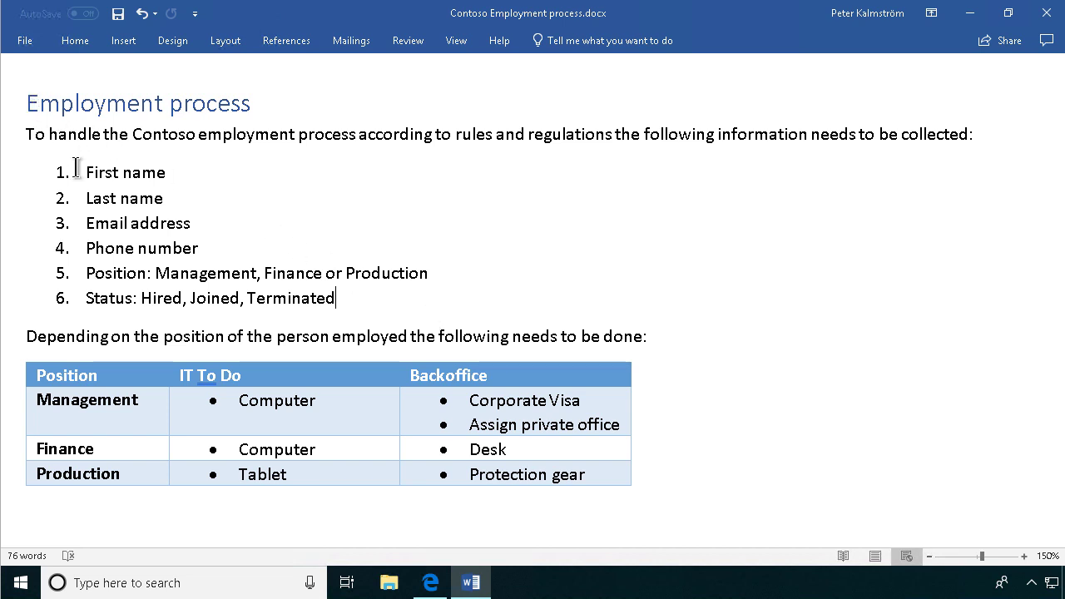
{"action": "left_click_drag", "start_coordinate": [89, 171], "coordinate": [361, 302]}
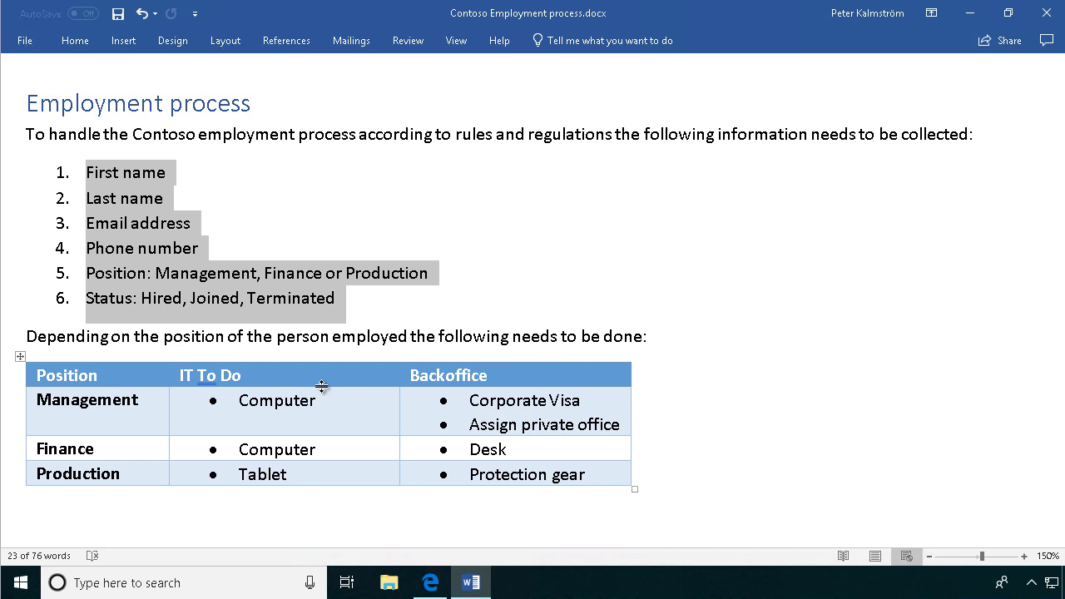
{"action": "left_click", "coordinate": [18, 356]}
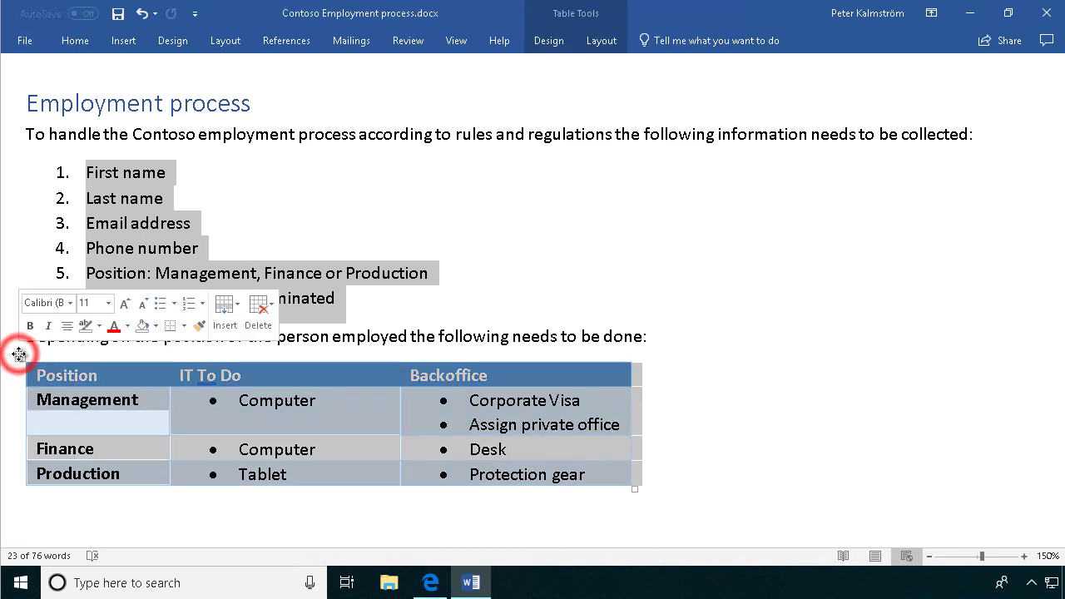
{"action": "left_click", "coordinate": [530, 427]}
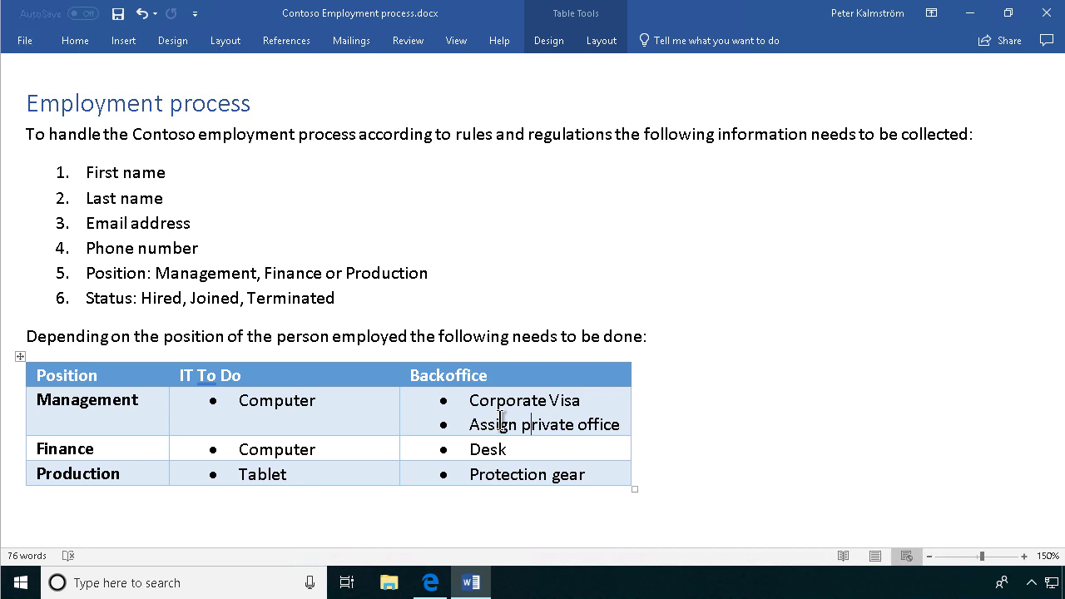
- Switch to Edge and examine the tasks, positions and assignees in the HR site's Hiring Settings list
{"action": "left_click", "coordinate": [430, 583]}
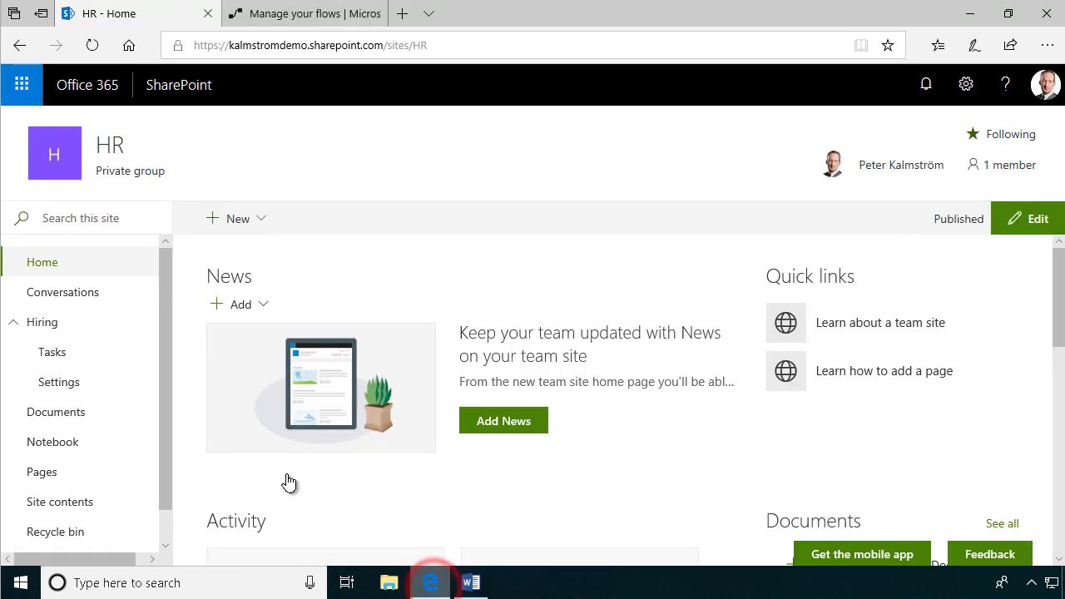
{"action": "left_click", "coordinate": [59, 383]}
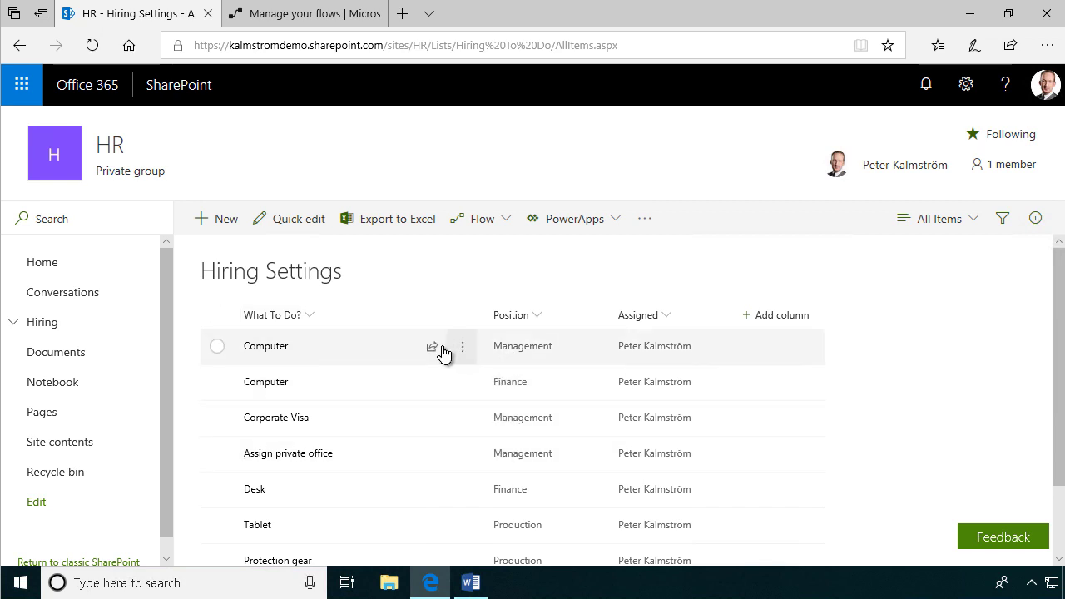
{"action": "scroll", "coordinate": [370, 440], "scroll_direction": "down", "scroll_amount": 2}
{"action": "scroll", "coordinate": [369, 439], "scroll_direction": "up", "scroll_amount": 2}
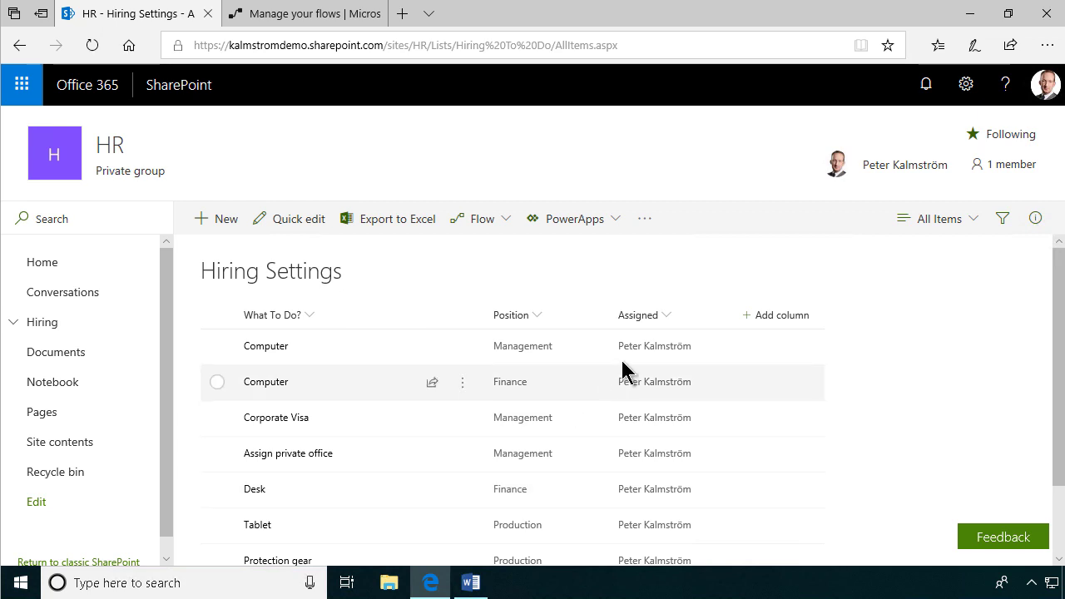
{"action": "mouse_move", "coordinate": [659, 350]}
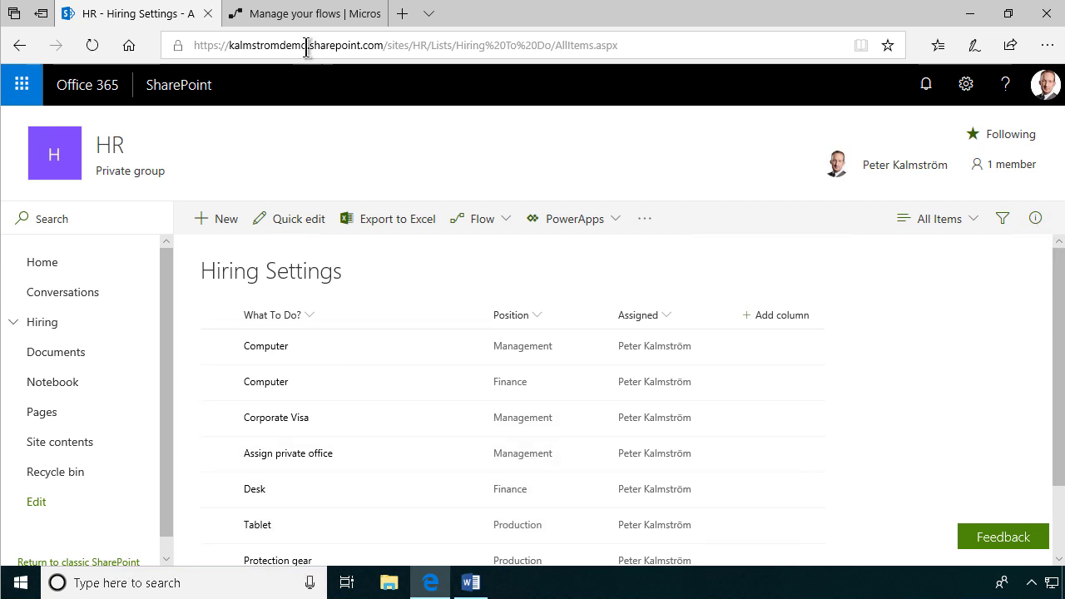
- Create a blank flow in Microsoft Flow with the SharePoint trigger "When an item is created"
{"action": "left_click", "coordinate": [312, 13]}
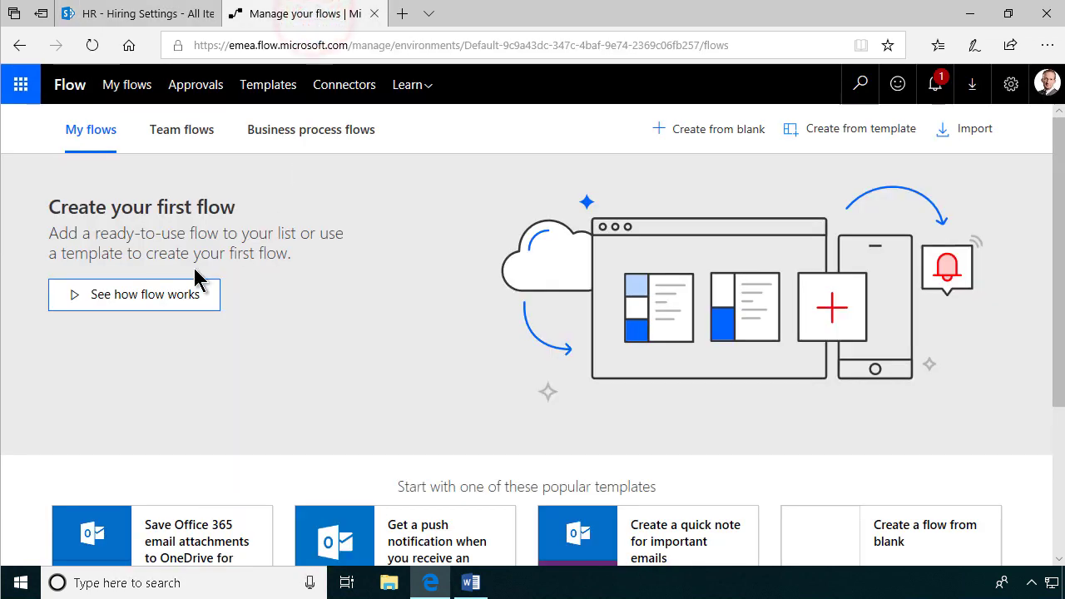
{"action": "left_click", "coordinate": [685, 130]}
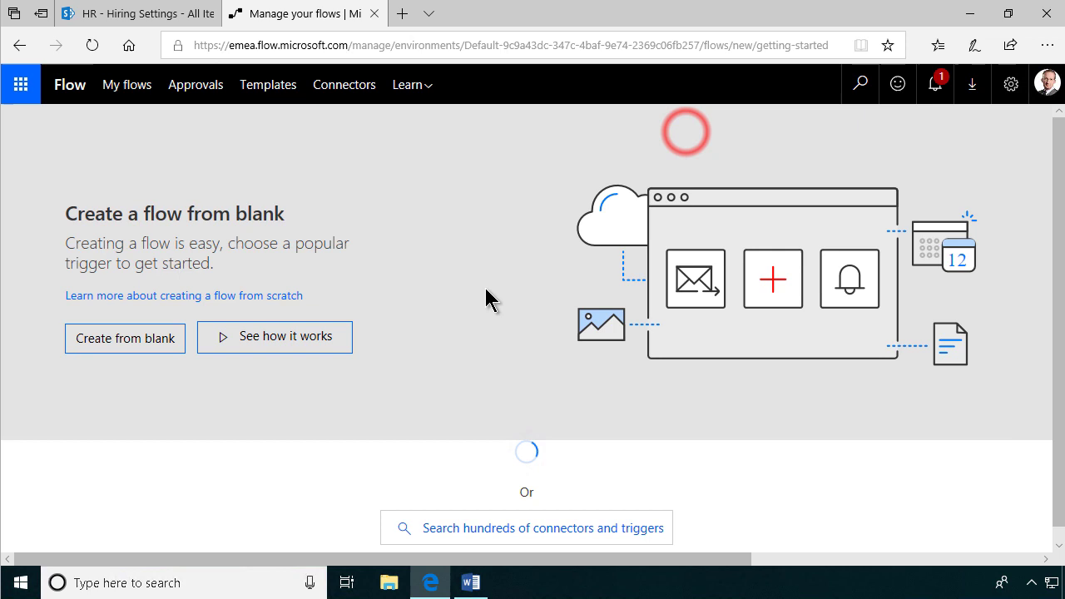
{"action": "left_click", "coordinate": [164, 341]}
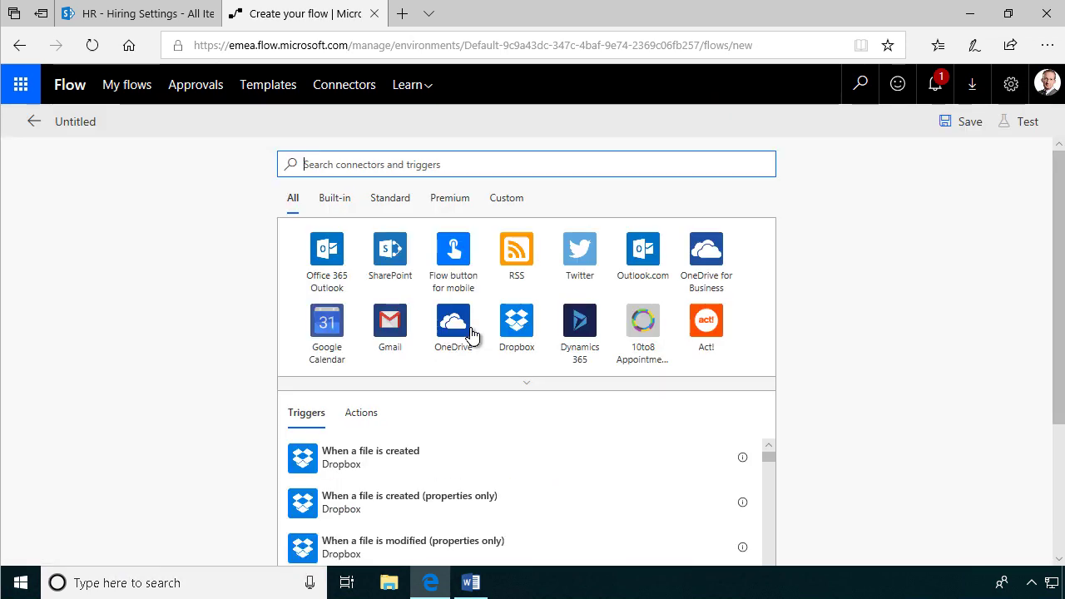
{"action": "left_click", "coordinate": [395, 251]}
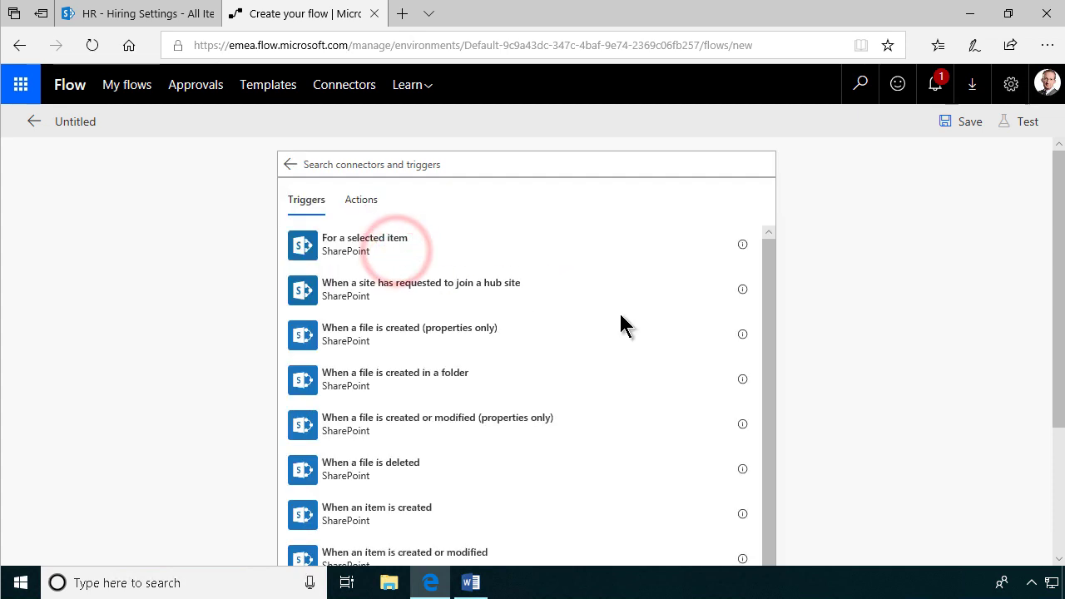
{"action": "scroll", "coordinate": [732, 424], "scroll_direction": "down", "scroll_amount": 1}
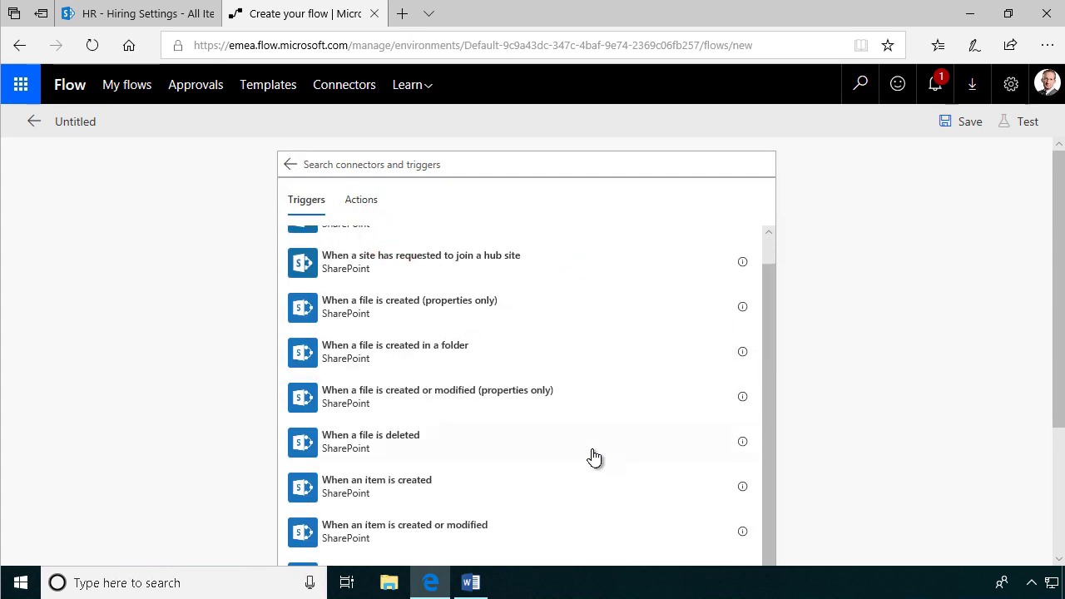
{"action": "left_click", "coordinate": [380, 487]}
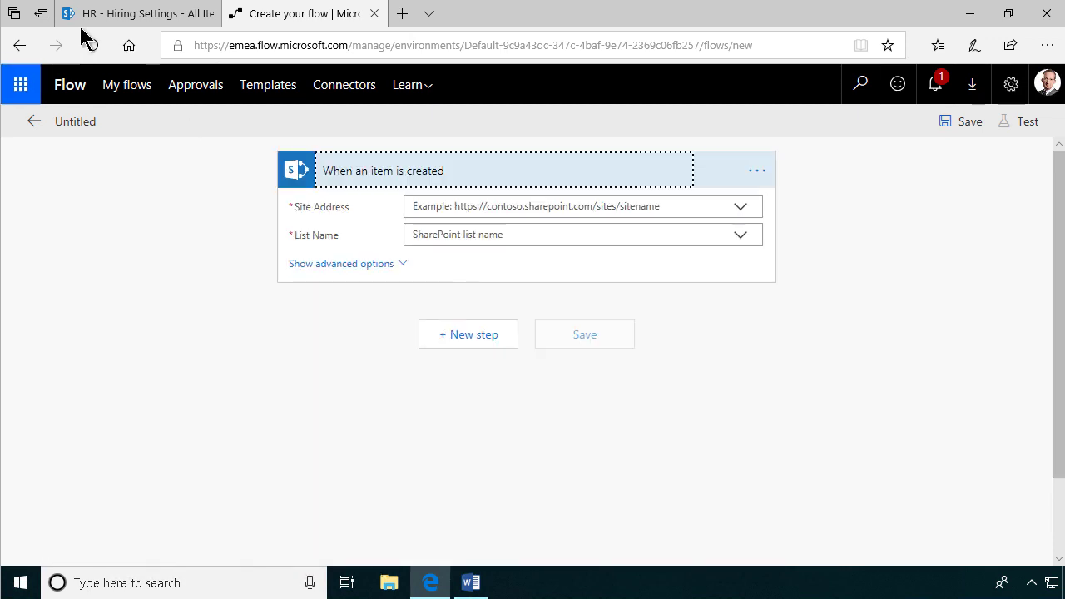
- Copy the HR site's link, enter it as the trigger's custom site address, and choose Hiring as the list name
{"action": "left_click", "coordinate": [147, 13]}
{"action": "right_click", "coordinate": [72, 160]}
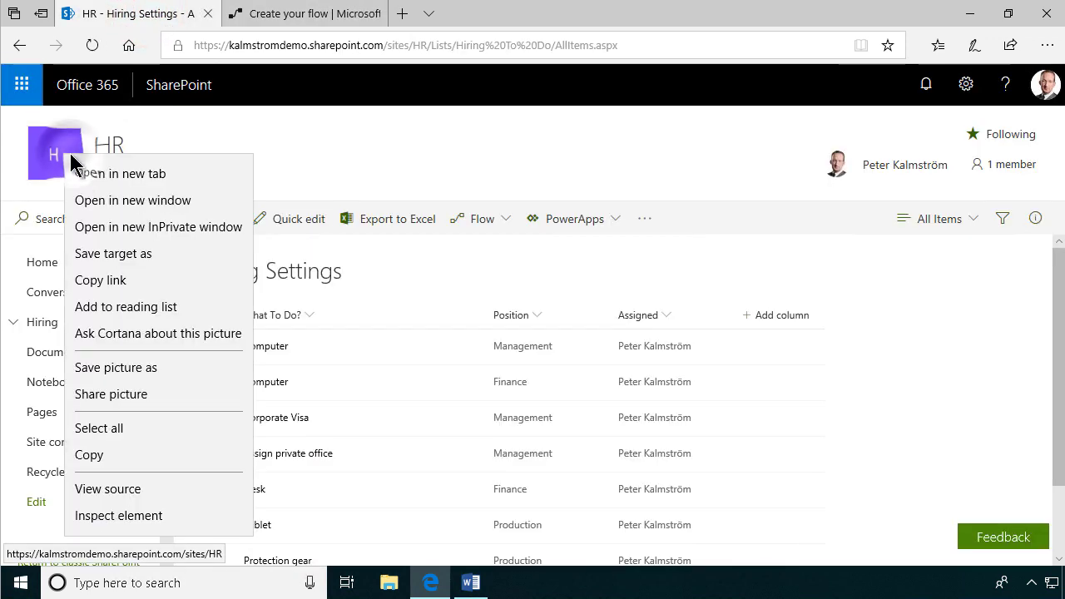
{"action": "left_click", "coordinate": [140, 288]}
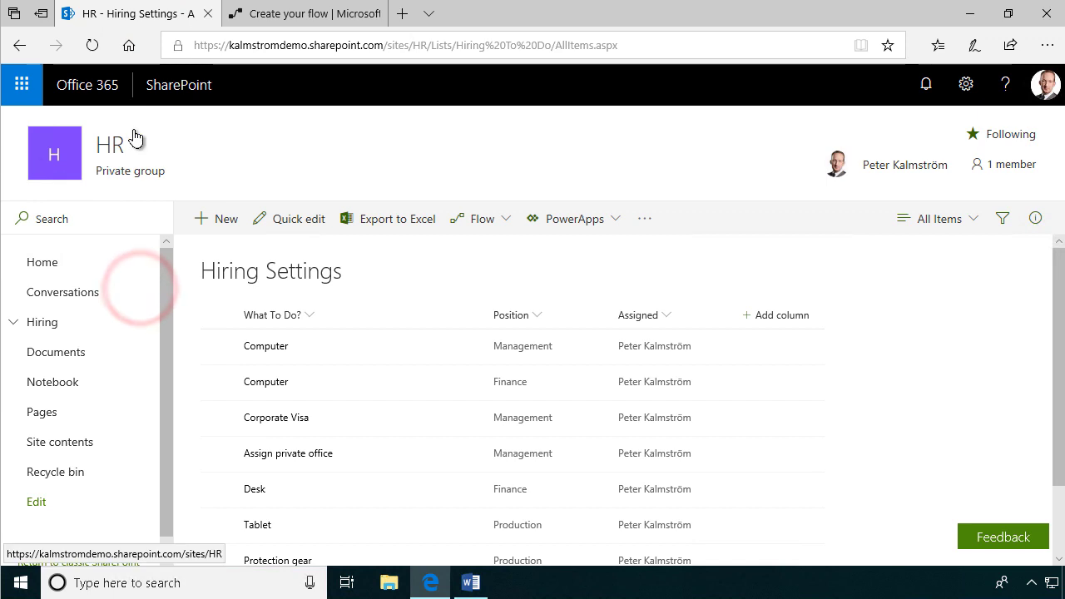
{"action": "left_click", "coordinate": [289, 14]}
{"action": "left_click", "coordinate": [739, 207]}
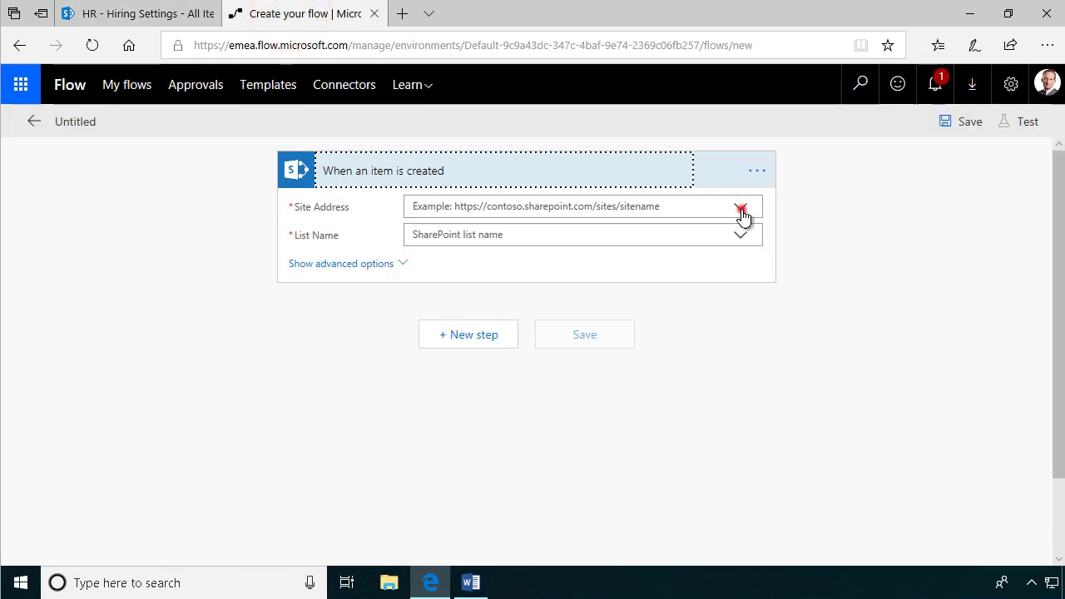
{"action": "left_click", "coordinate": [485, 256]}
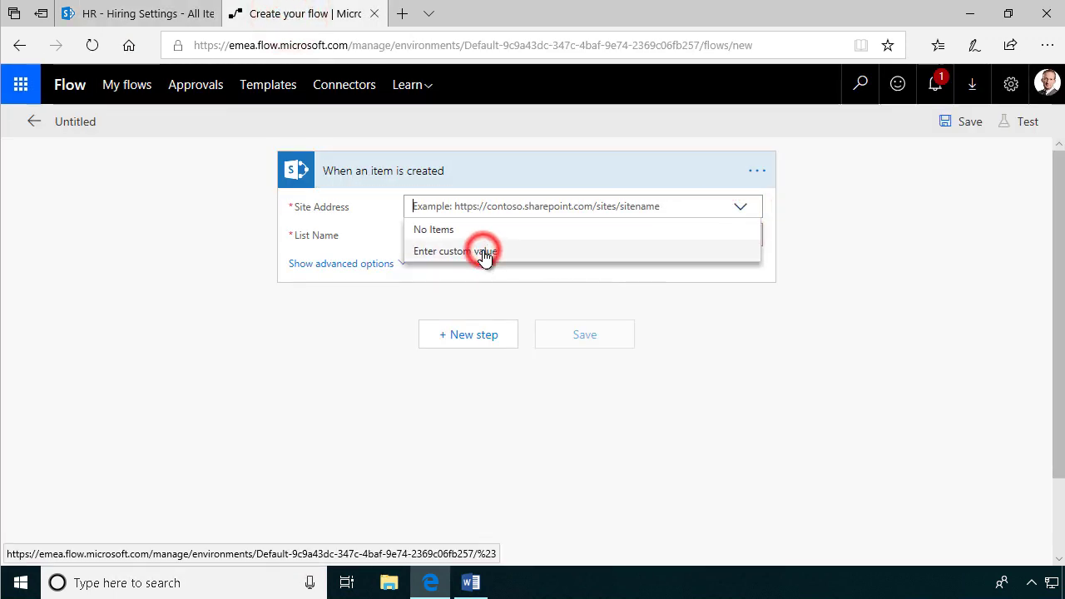
{"action": "left_click", "coordinate": [488, 209]}
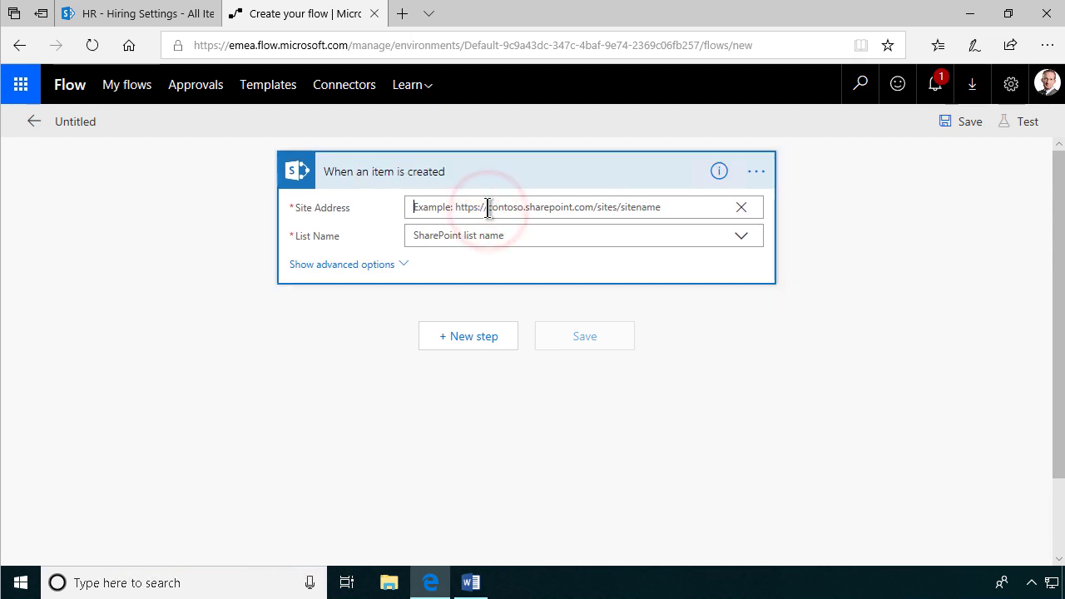
{"action": "key", "text": "ctrl+v"}
{"action": "left_click", "coordinate": [495, 236]}
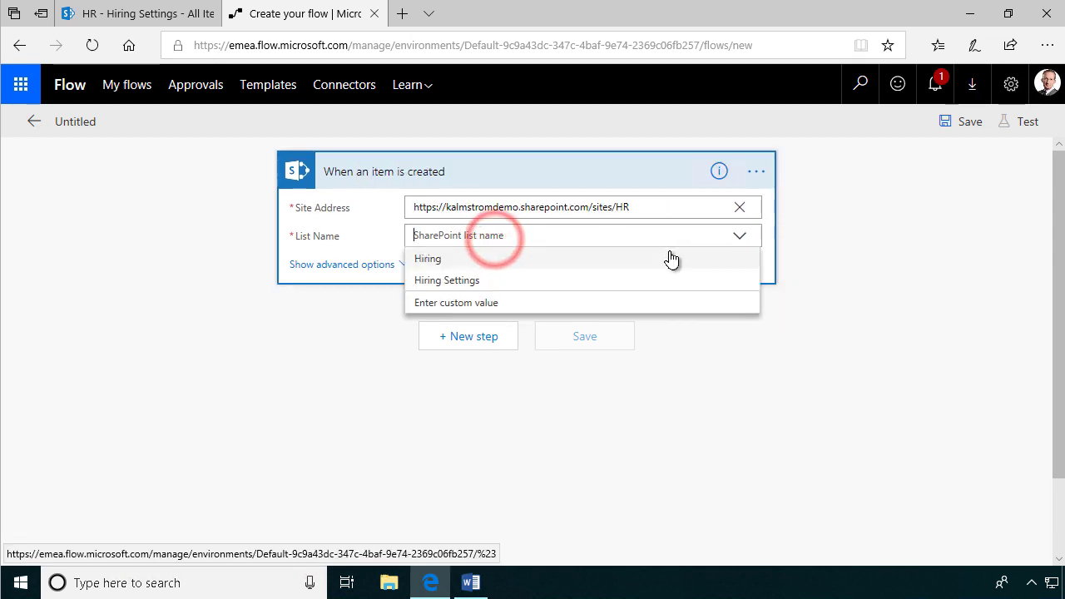
{"action": "left_click", "coordinate": [451, 259]}
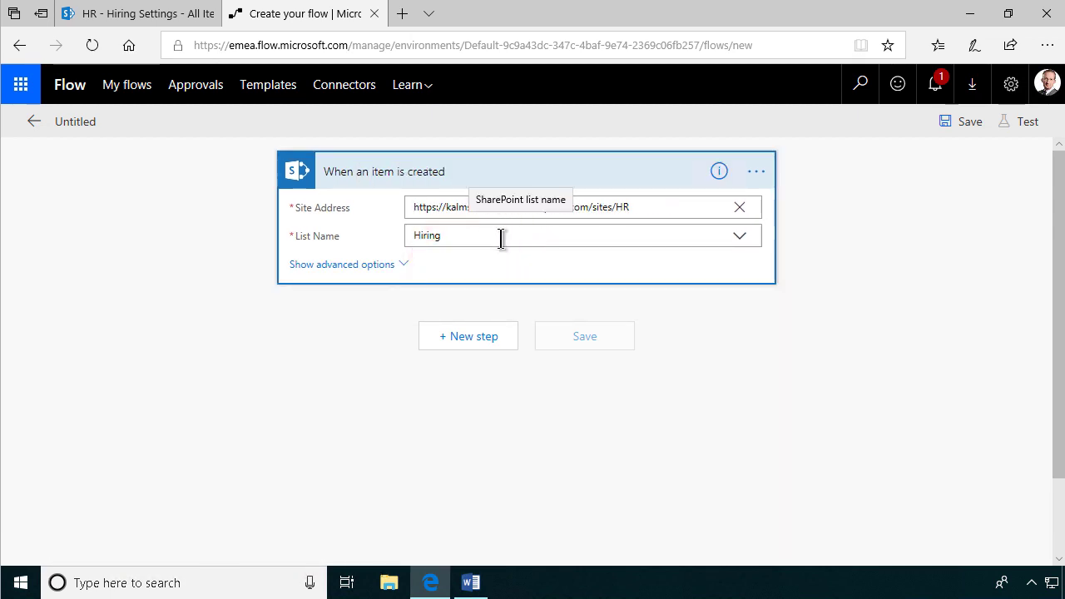
- Rename the "When an item is created" trigger to NewHire
{"action": "left_click", "coordinate": [756, 172]}
{"action": "left_click", "coordinate": [821, 170]}
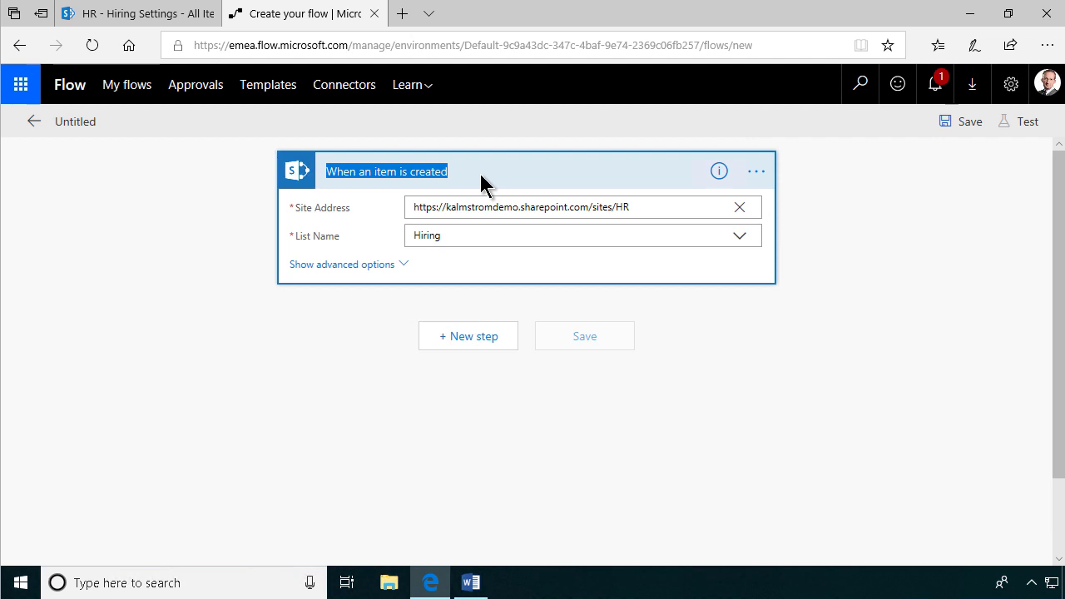
{"action": "type", "text": "NewHir"}
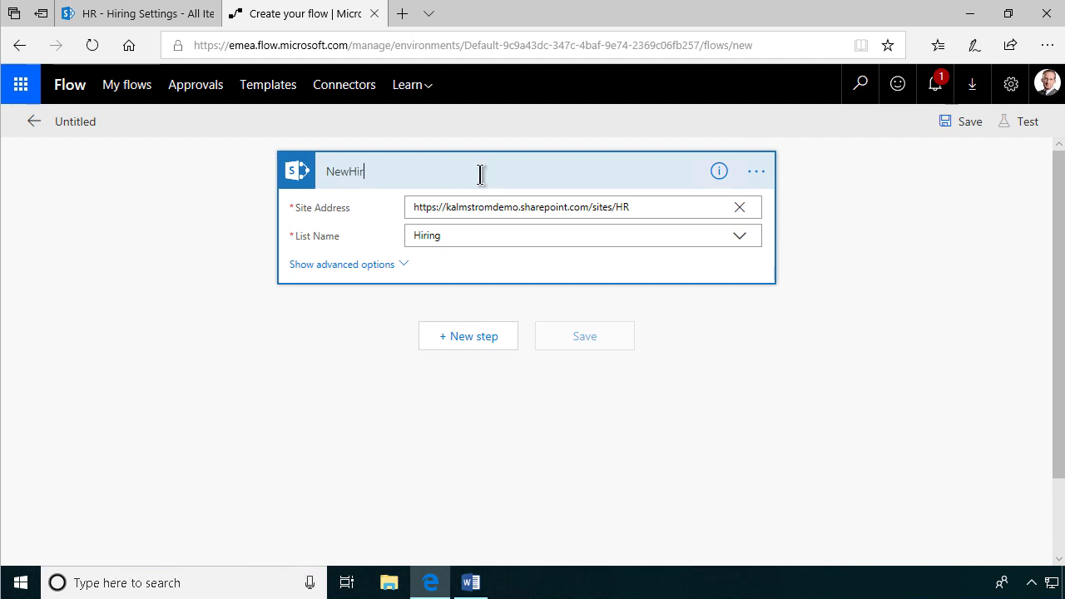
{"action": "type", "text": "e"}
{"action": "key", "text": "Return"}
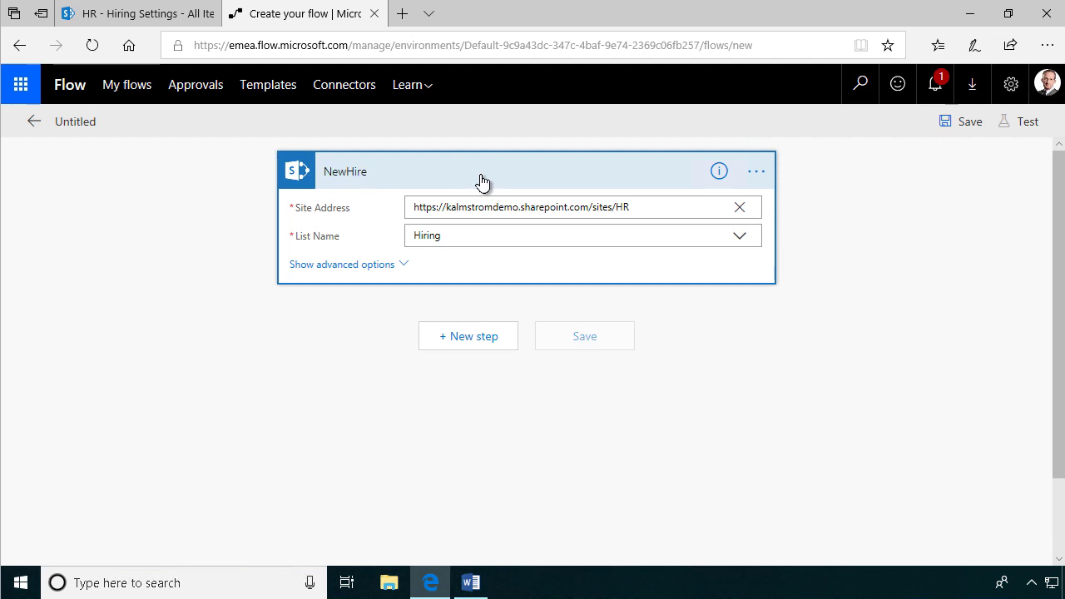
- Add a new step after the trigger using the SharePoint "Get items" action
{"action": "left_click", "coordinate": [457, 337]}
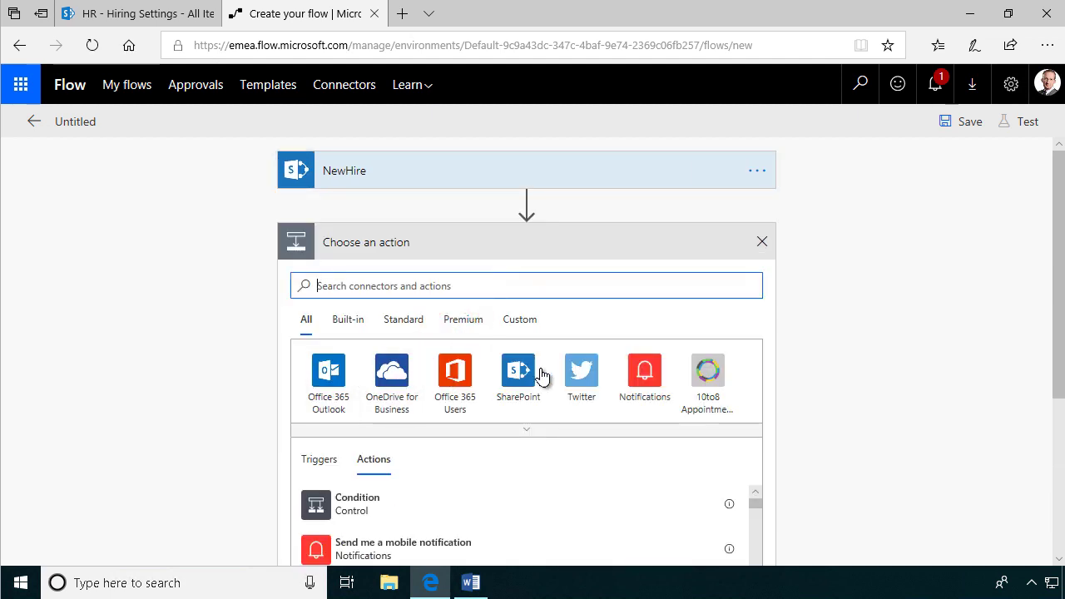
{"action": "left_click", "coordinate": [527, 372]}
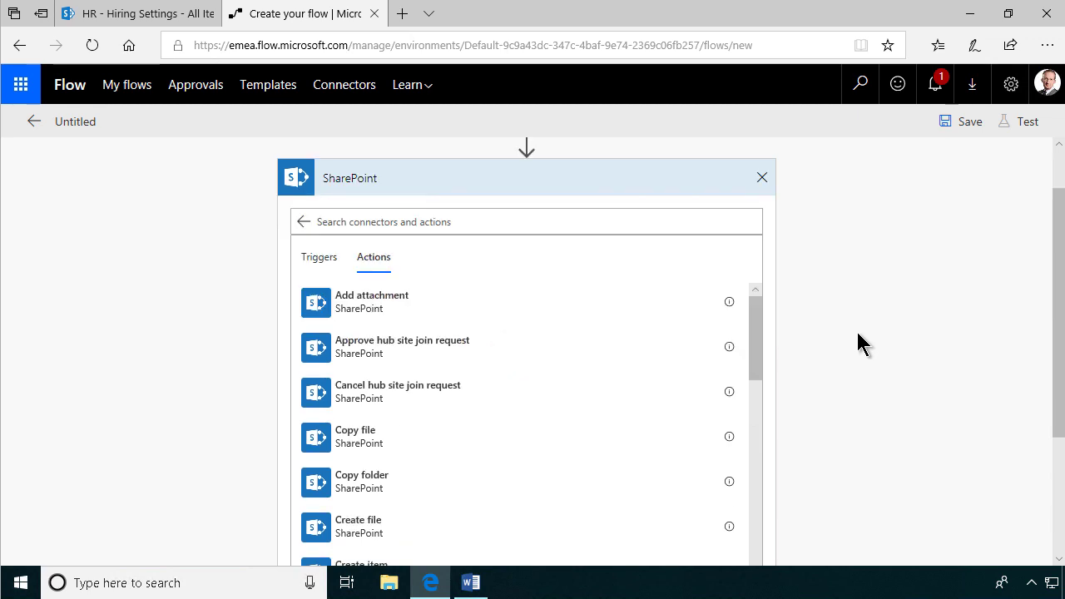
{"action": "scroll", "coordinate": [857, 330], "scroll_direction": "down", "scroll_amount": 2}
{"action": "scroll", "coordinate": [653, 370], "scroll_direction": "down", "scroll_amount": 3}
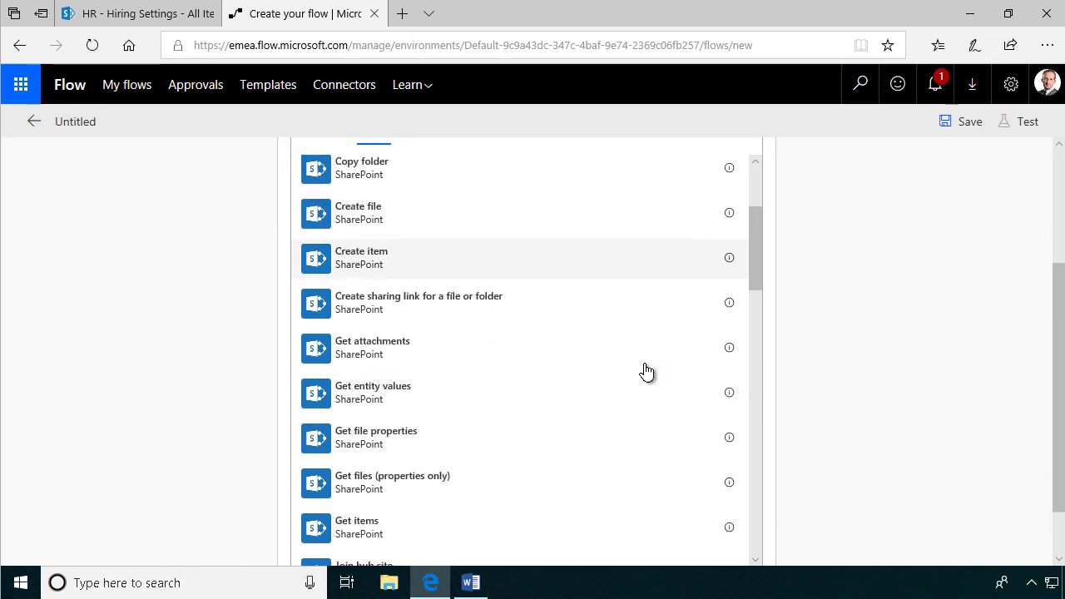
{"action": "left_click", "coordinate": [374, 526]}
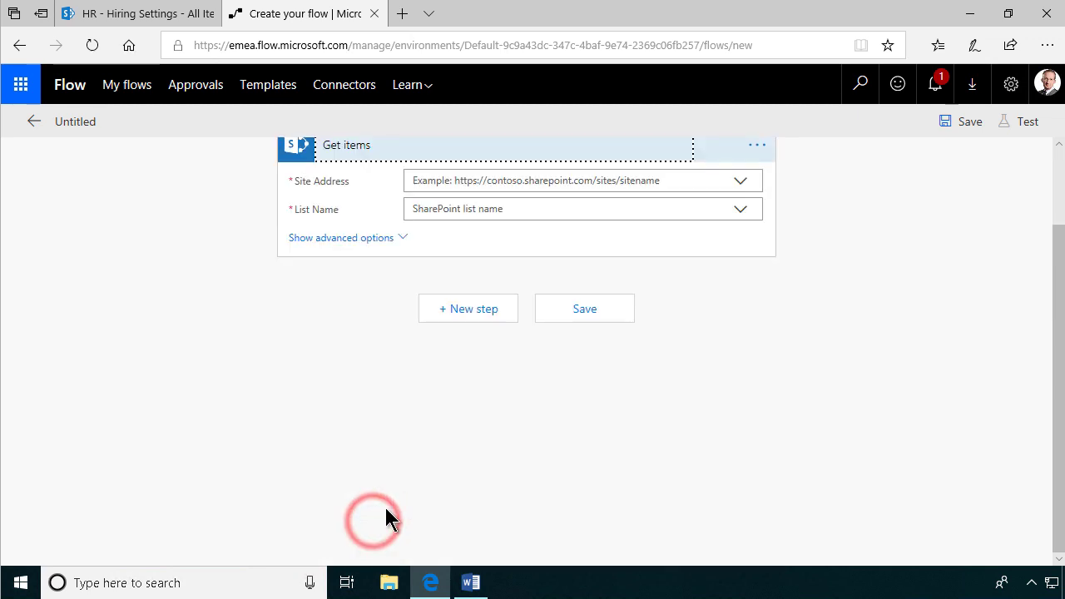
{"action": "left_click", "coordinate": [743, 184]}
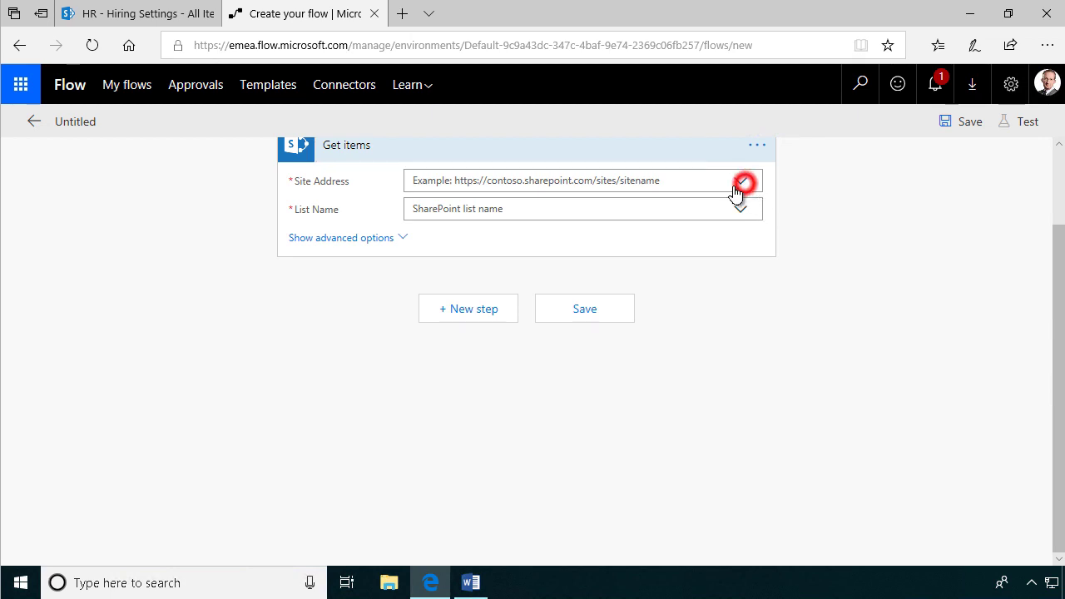
{"action": "left_click", "coordinate": [481, 225]}
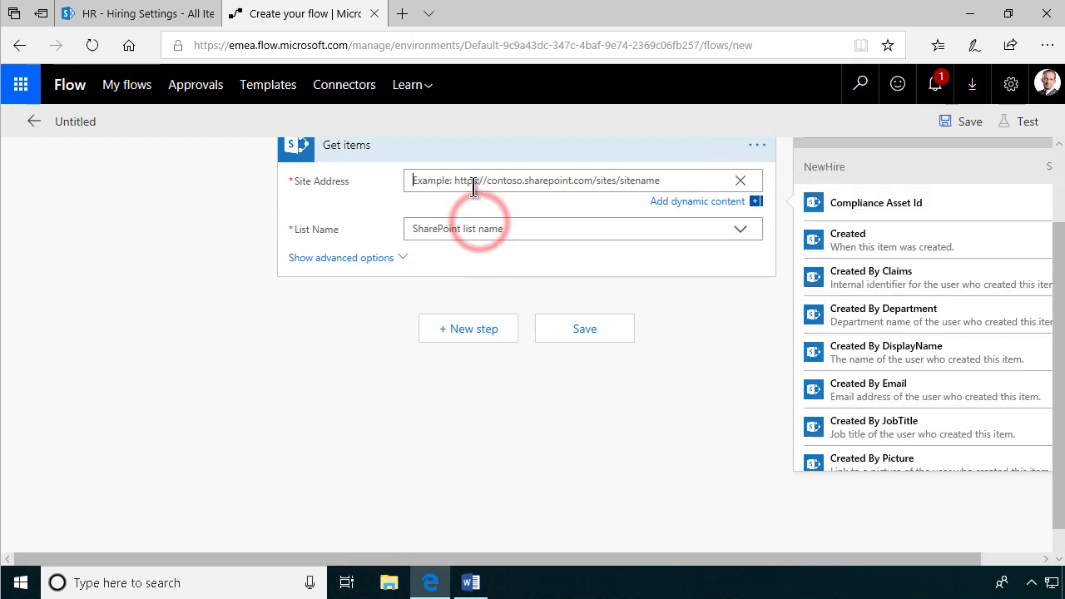
{"action": "left_click", "coordinate": [469, 177]}
{"action": "key", "text": "ctrl+v"}
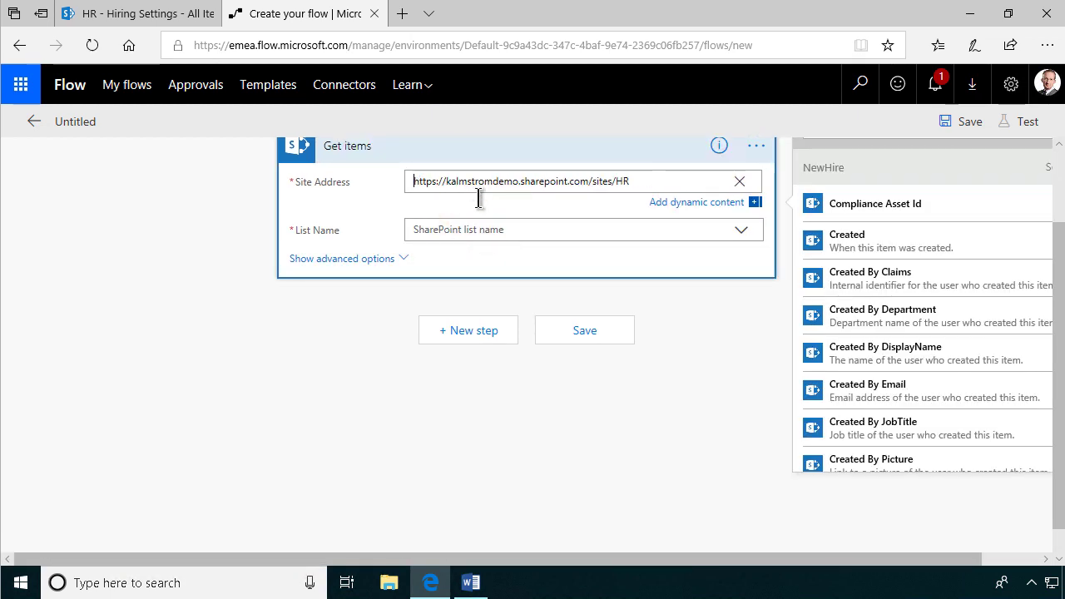
{"action": "left_click", "coordinate": [483, 226]}
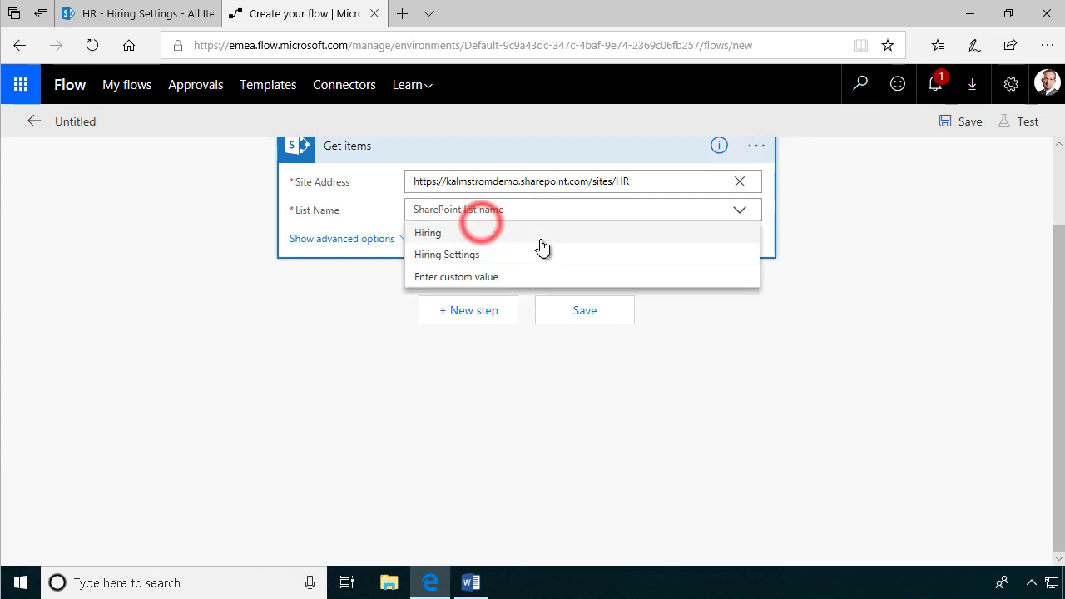
{"action": "left_click", "coordinate": [456, 257]}
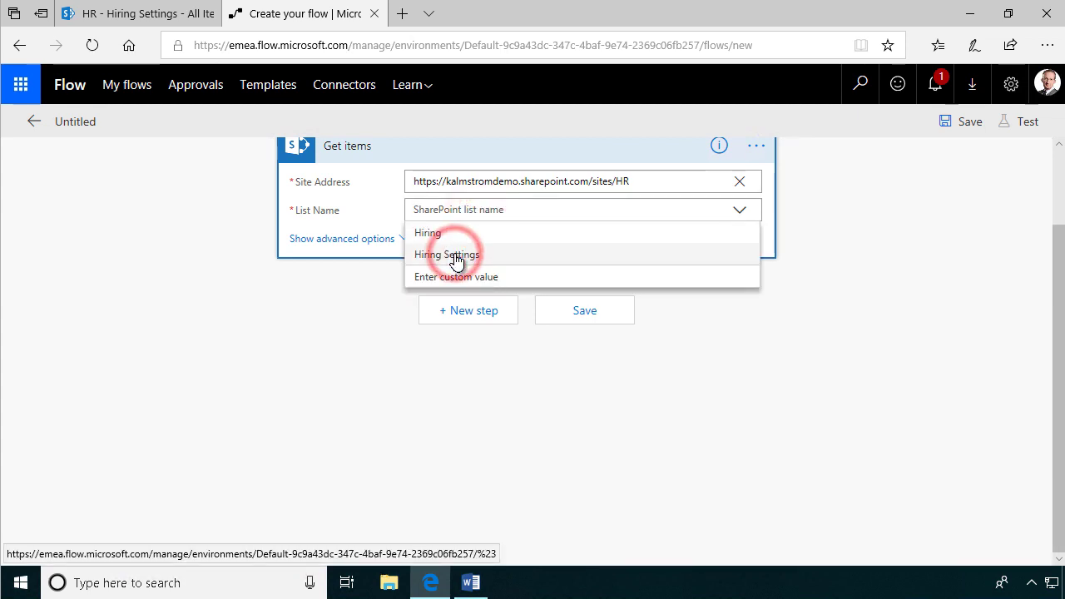
- Set the Get items filter query to Position eq '[Position Value]', inserting NewHire's Position Value as dynamic content between the single quotes
{"action": "left_click", "coordinate": [373, 241]}
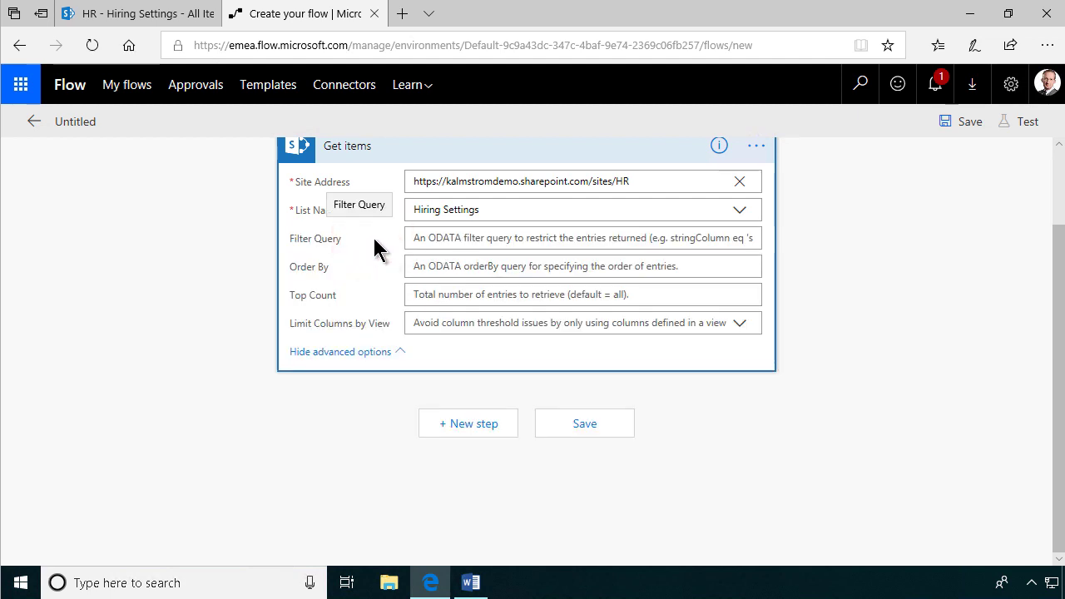
{"action": "left_click", "coordinate": [436, 238]}
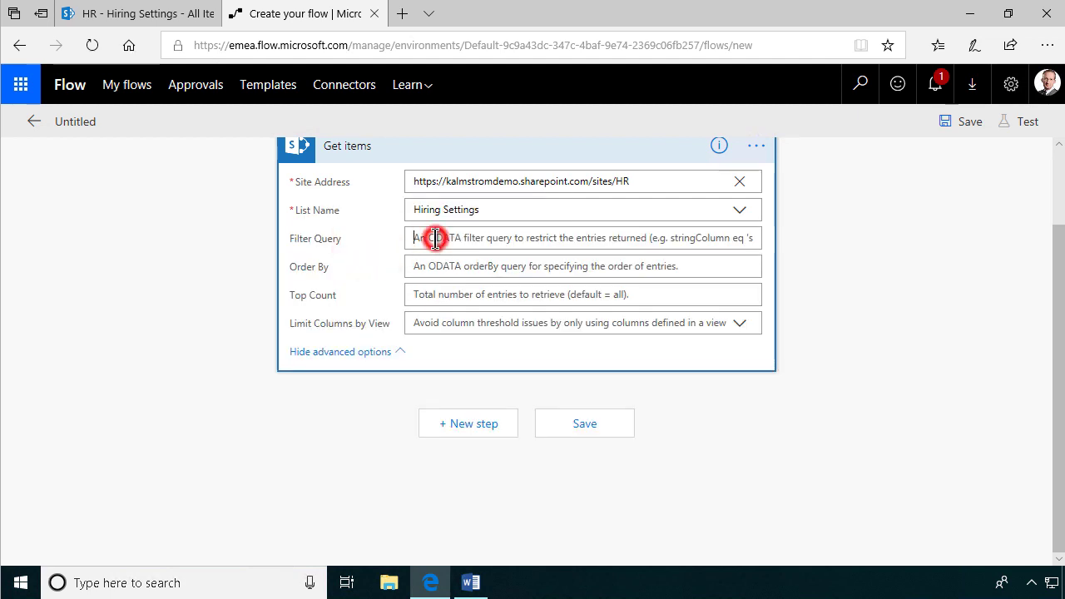
{"action": "type", "text": "Position"}
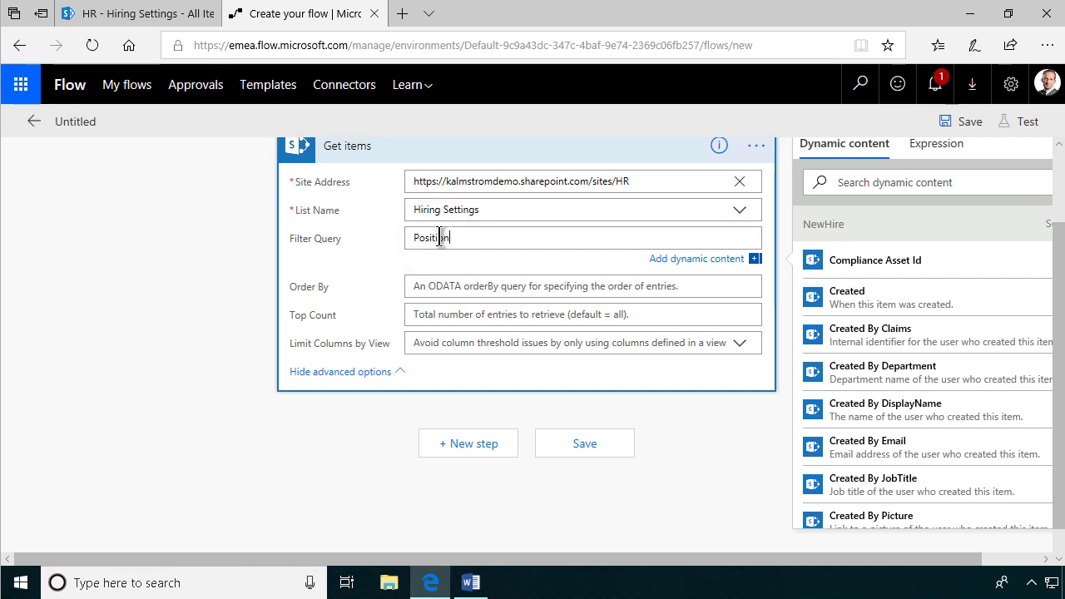
{"action": "type", "text": " eq"}
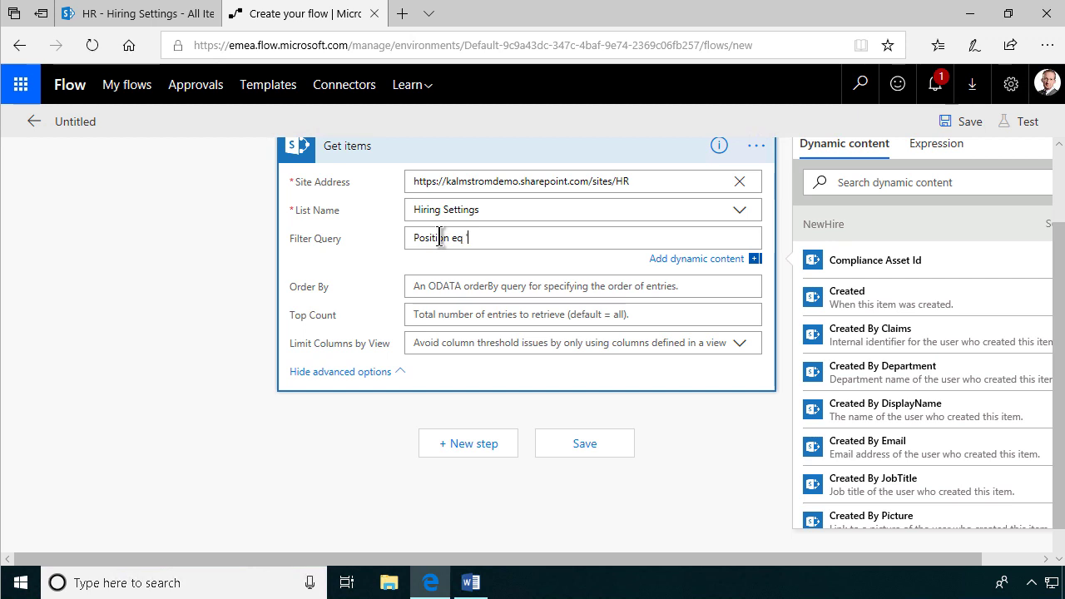
{"action": "type", "text": " '"}
{"action": "left_click", "coordinate": [862, 182]}
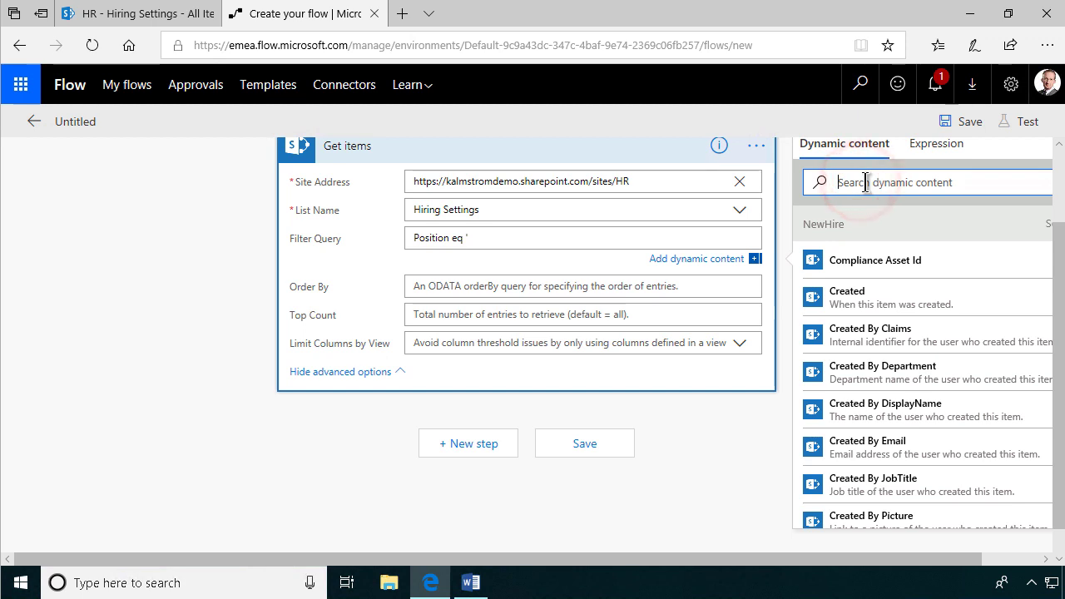
{"action": "type", "text": "pos"}
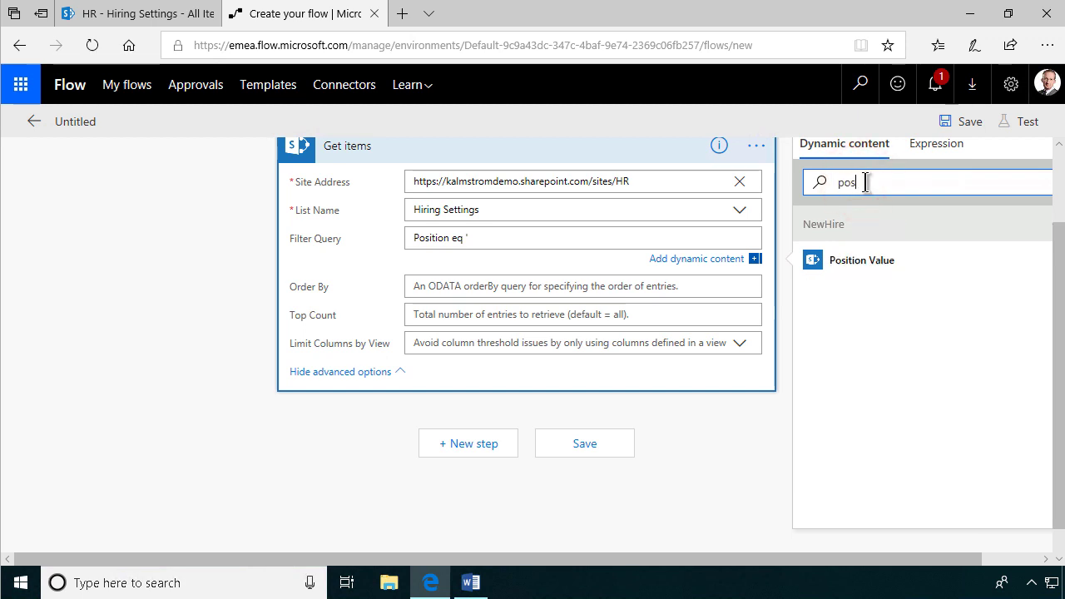
{"action": "left_click", "coordinate": [873, 258]}
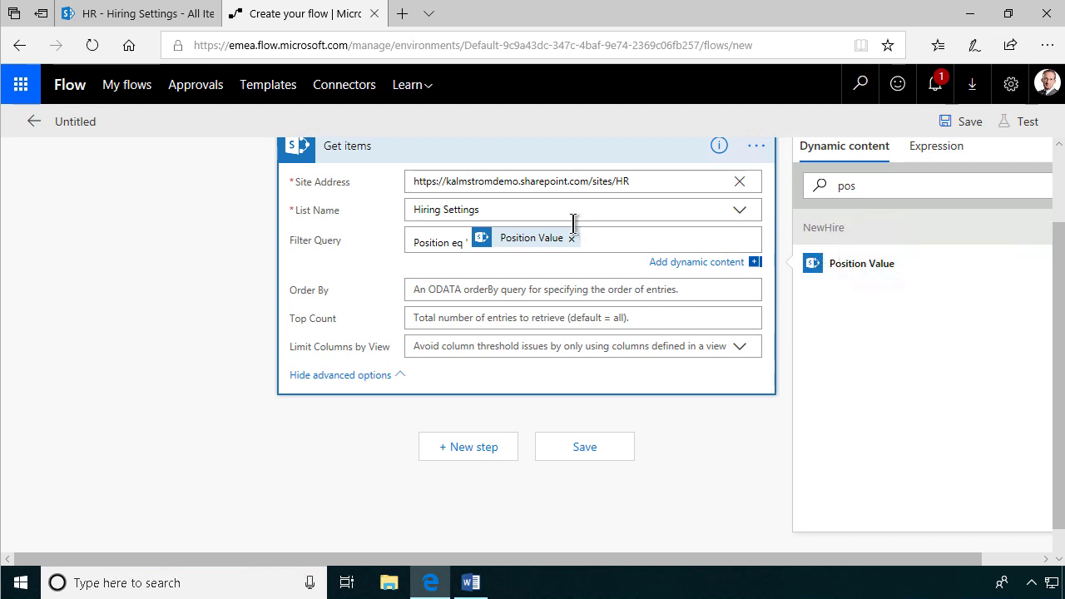
{"action": "scroll", "coordinate": [573, 223], "scroll_direction": "up", "scroll_amount": 1}
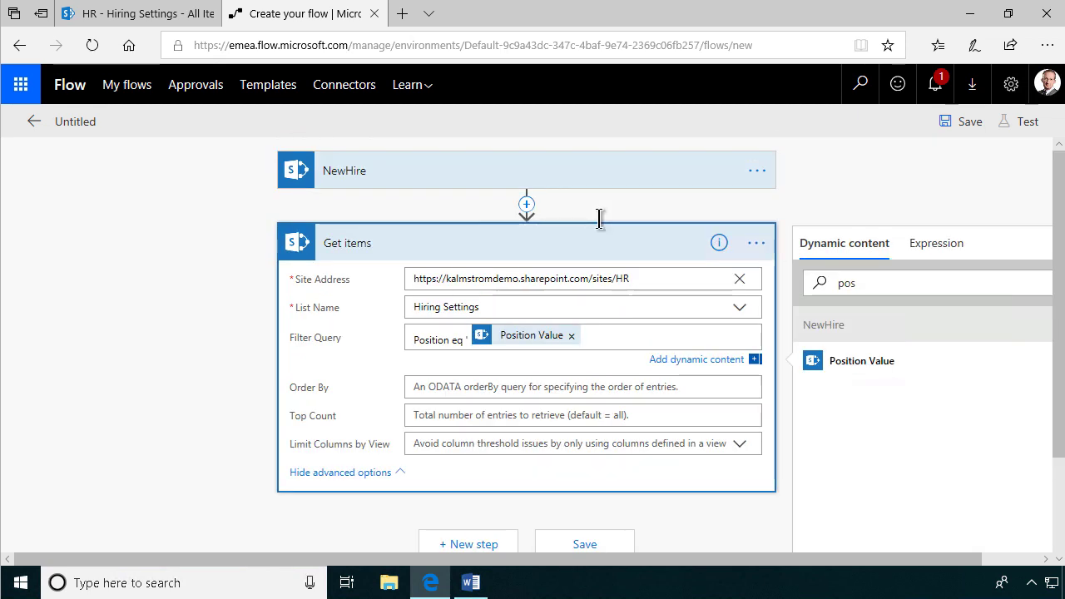
{"action": "left_click", "coordinate": [591, 337]}
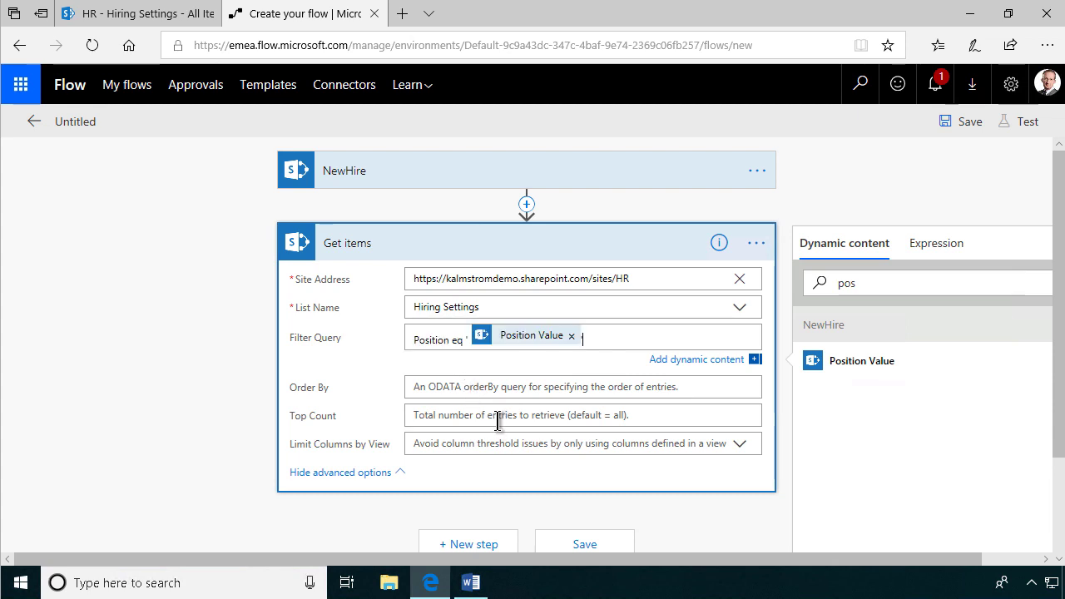
{"action": "left_click", "coordinate": [483, 389]}
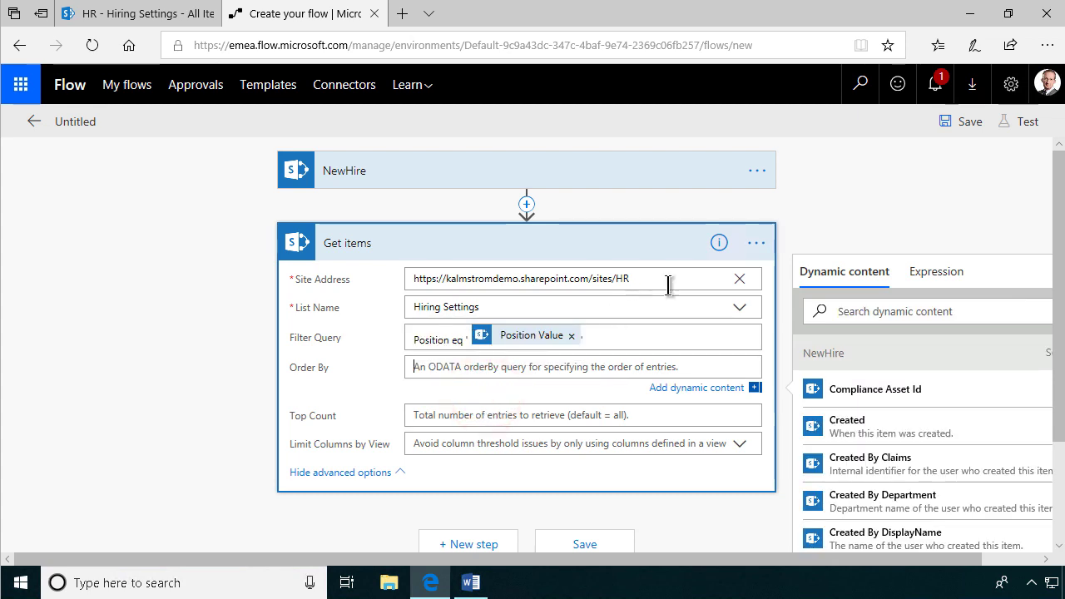
- Rename the Get items action to GetToDosFromSettings
{"action": "left_click", "coordinate": [756, 243]}
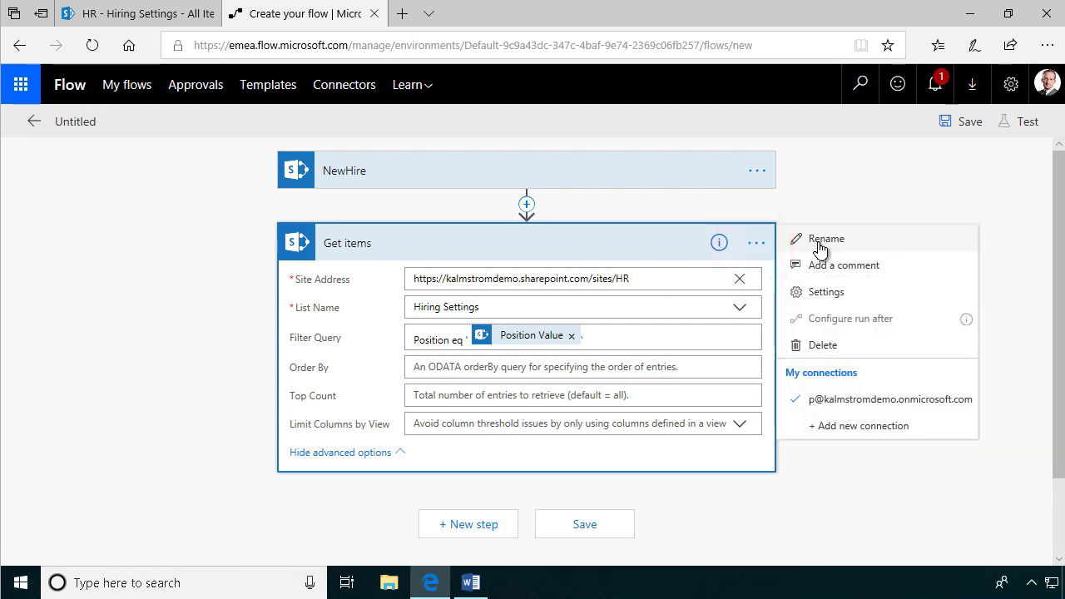
{"action": "left_click", "coordinate": [819, 239]}
{"action": "type", "text": "Get"}
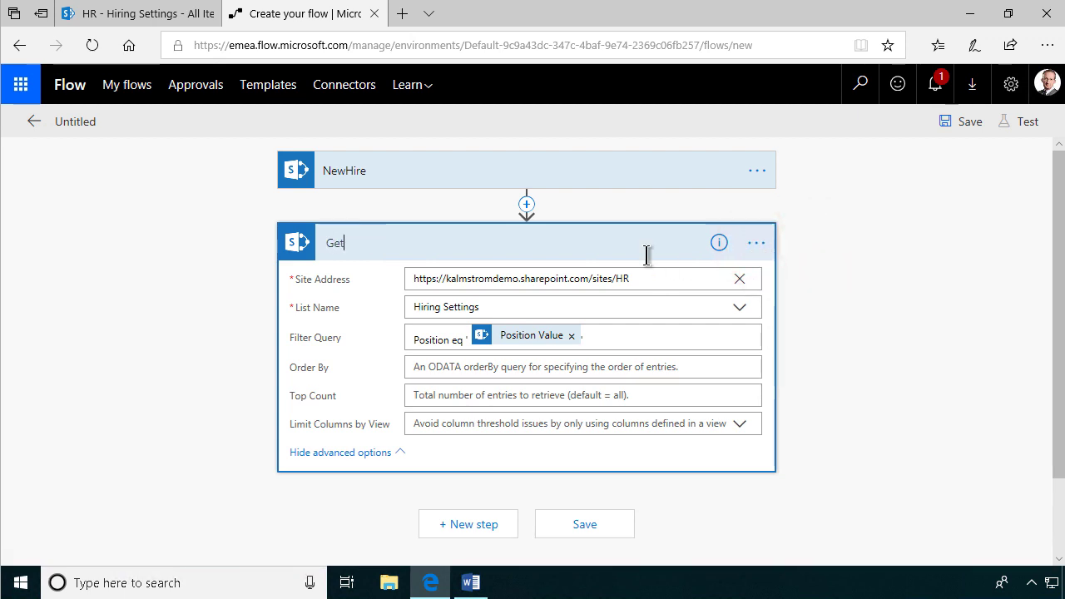
{"action": "type", "text": "ToDosFromSettings"}
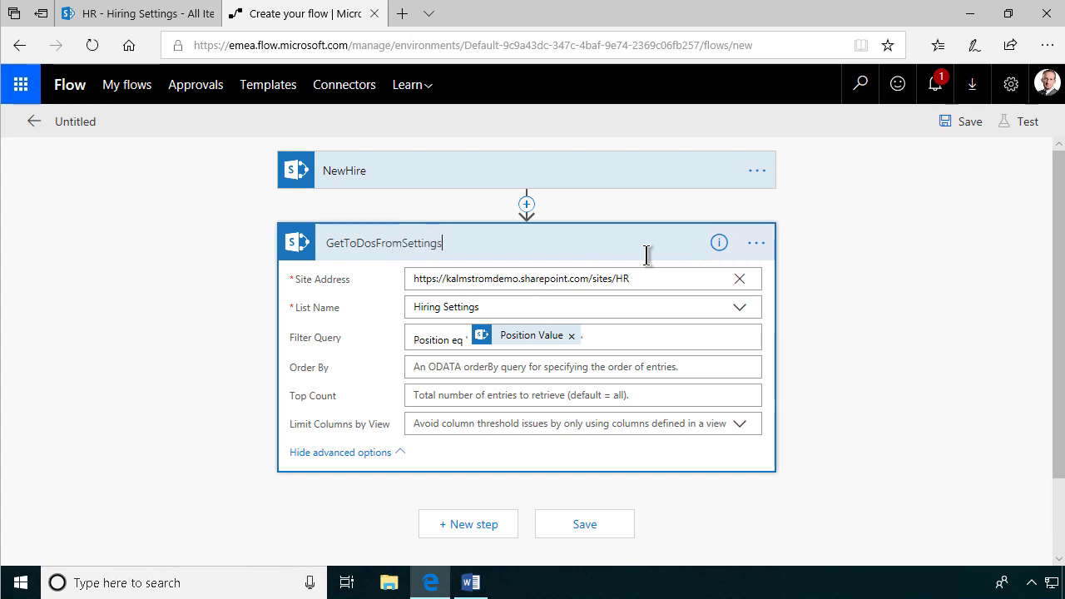
{"action": "key", "text": "Return"}
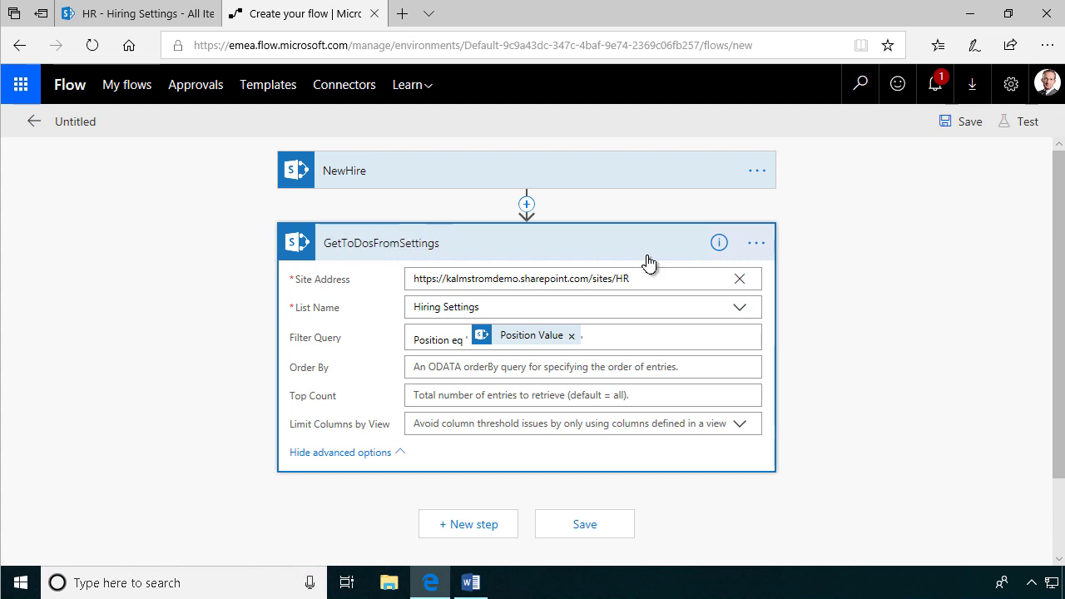
- Save the flow and rename it NewHireAssignTasks
{"action": "left_click", "coordinate": [967, 121]}
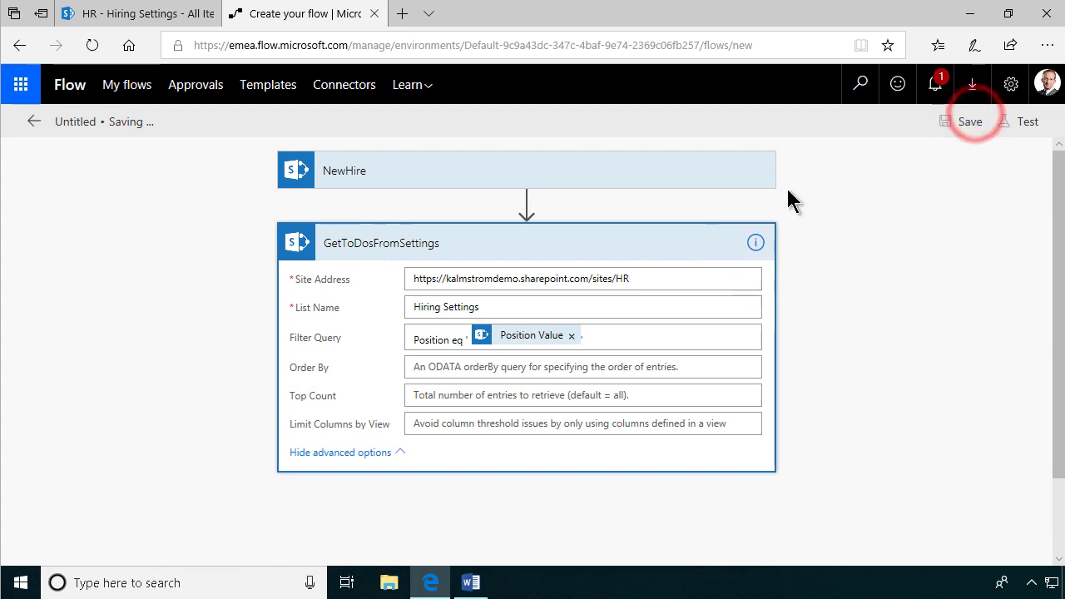
{"action": "left_click", "coordinate": [254, 121]}
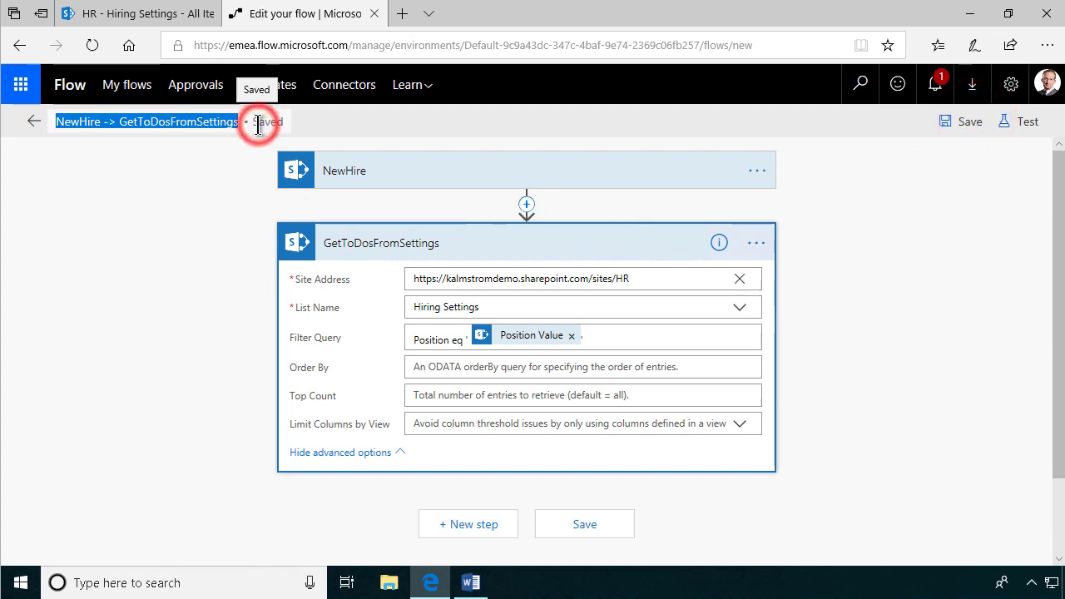
{"action": "type", "text": "NewHi"}
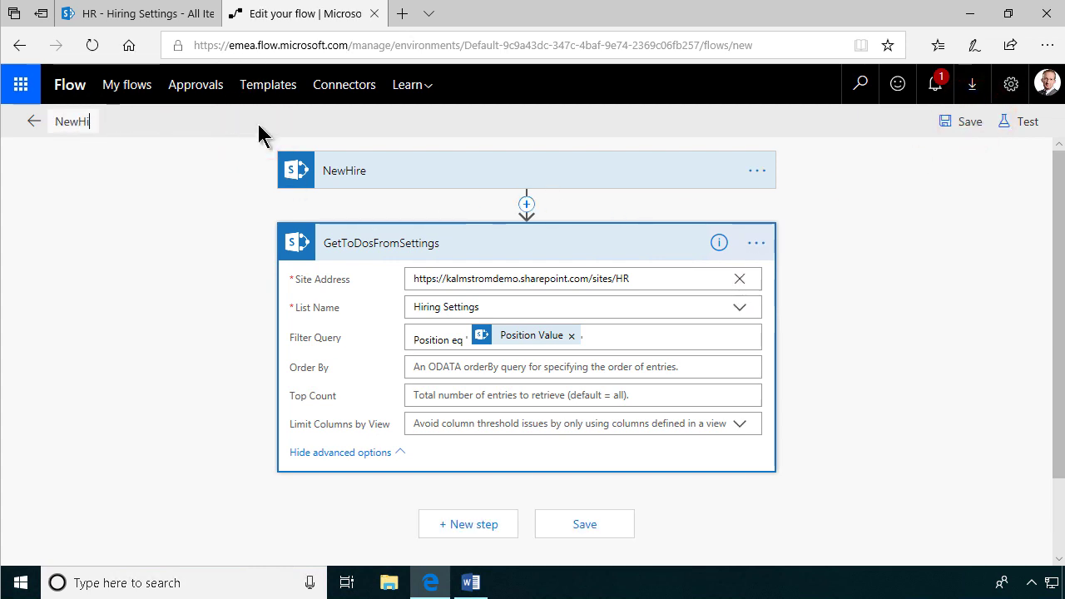
{"action": "type", "text": "reAssignT"}
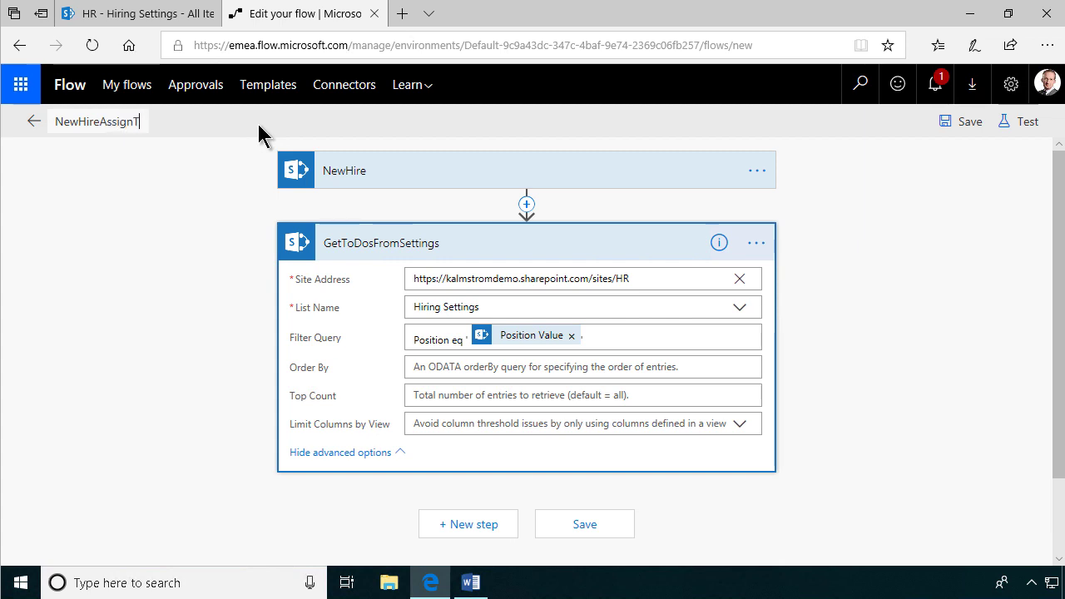
{"action": "type", "text": "asks"}
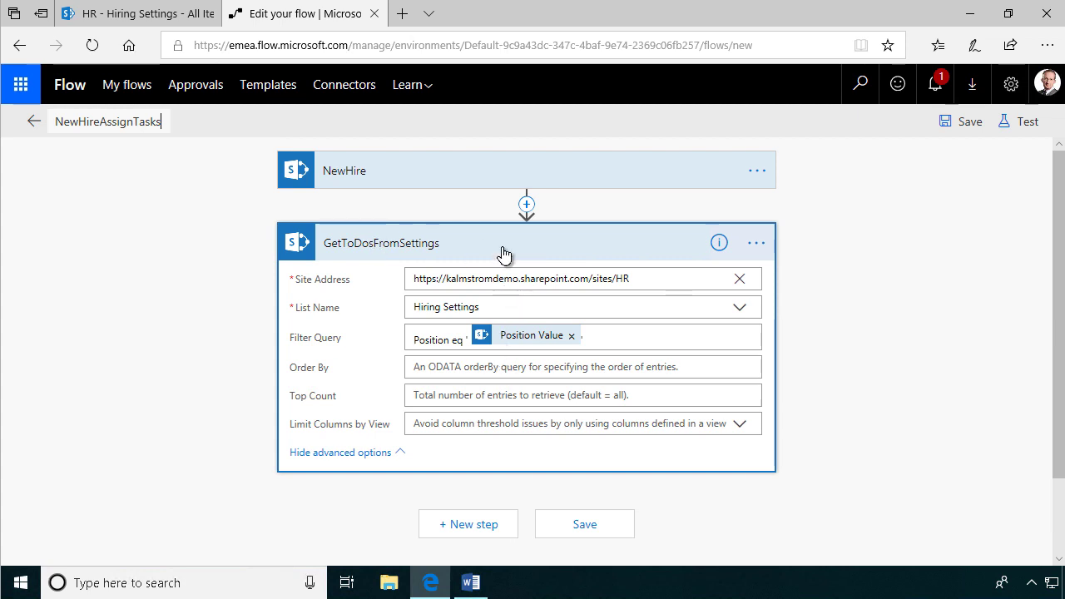
- Save the flow and start a test run with the "I'll perform the trigger action" option
{"action": "left_click", "coordinate": [1019, 125]}
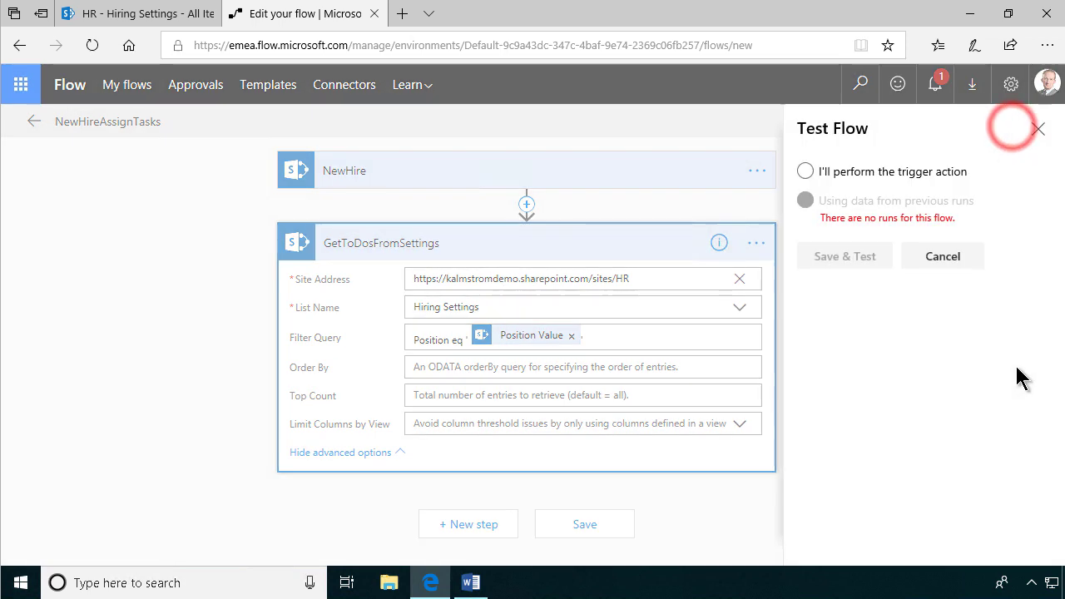
{"action": "left_click", "coordinate": [805, 173]}
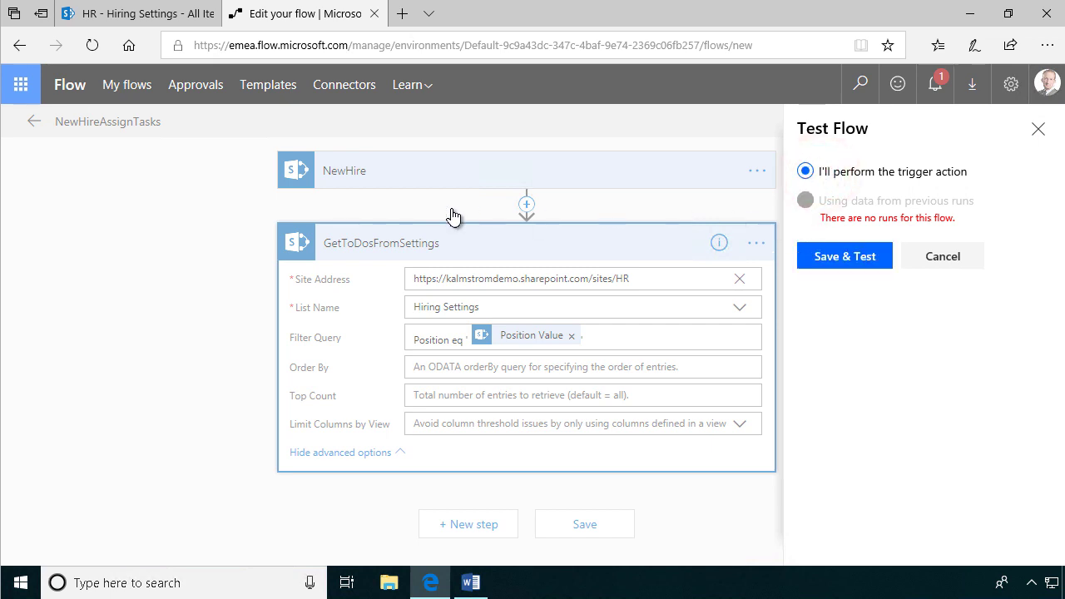
{"action": "left_click", "coordinate": [874, 258]}
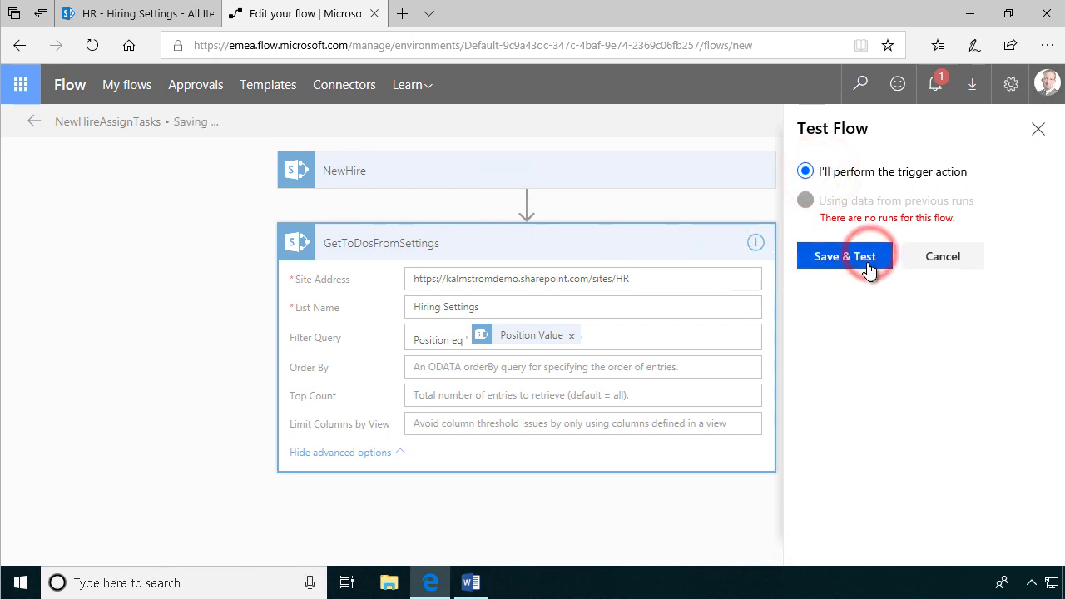
- In the HR site's Hiring list, create and save a new item with the hire's first and last name and the position Management
{"action": "left_click", "coordinate": [162, 14]}
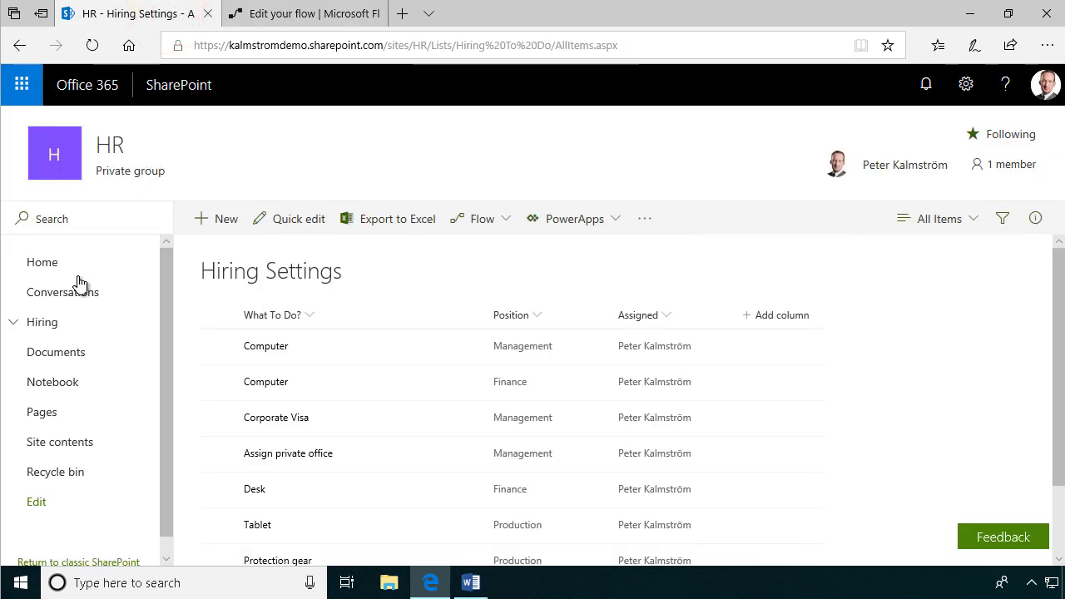
{"action": "left_click", "coordinate": [52, 327]}
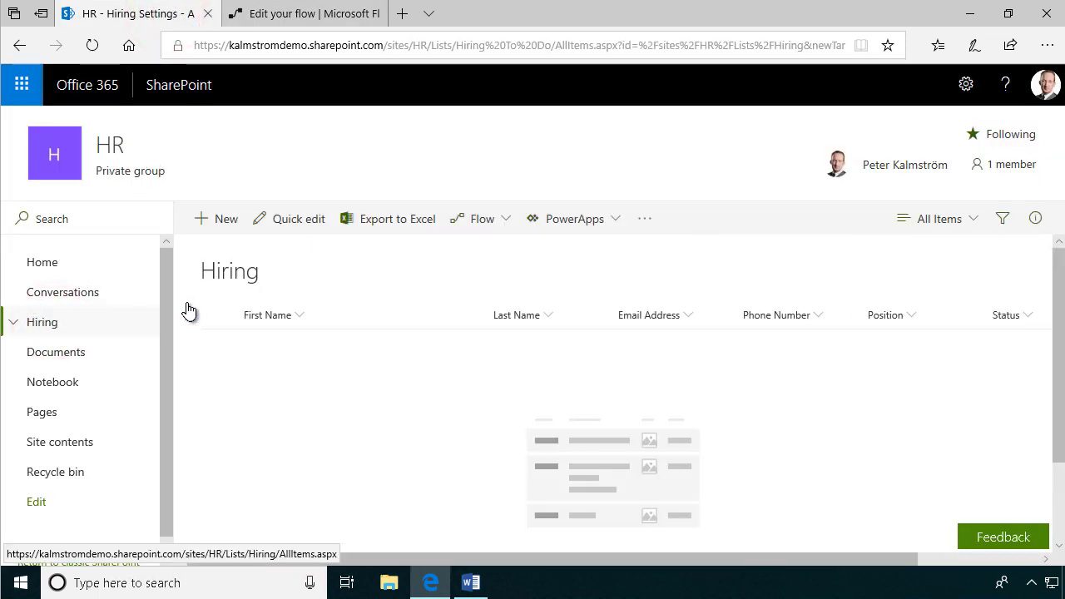
{"action": "left_click", "coordinate": [223, 221]}
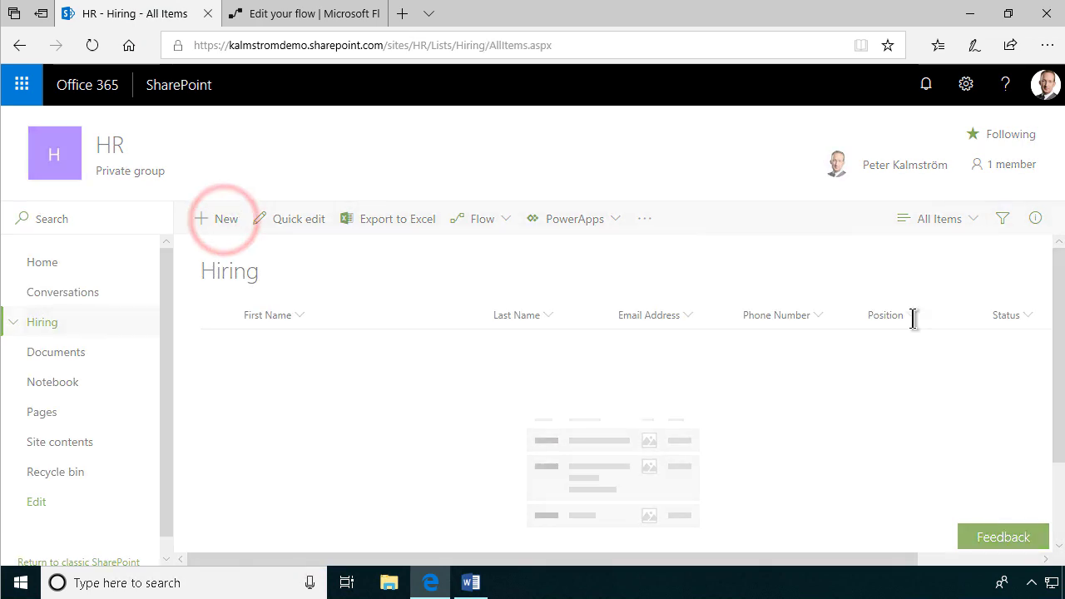
{"action": "left_click", "coordinate": [648, 238]}
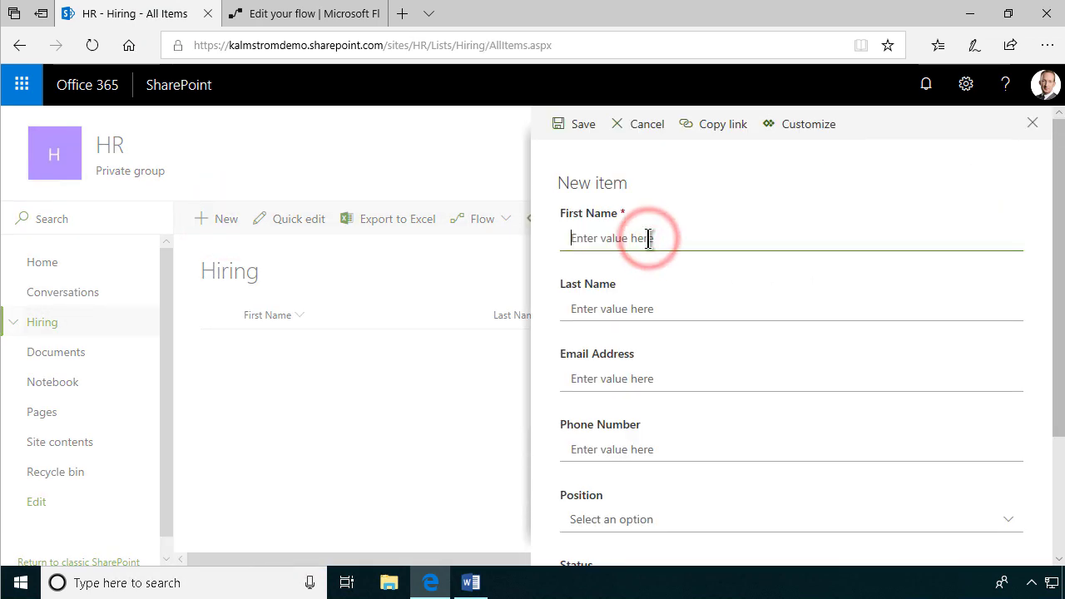
{"action": "type", "text": "Kalle"}
{"action": "key", "text": "Tab"}
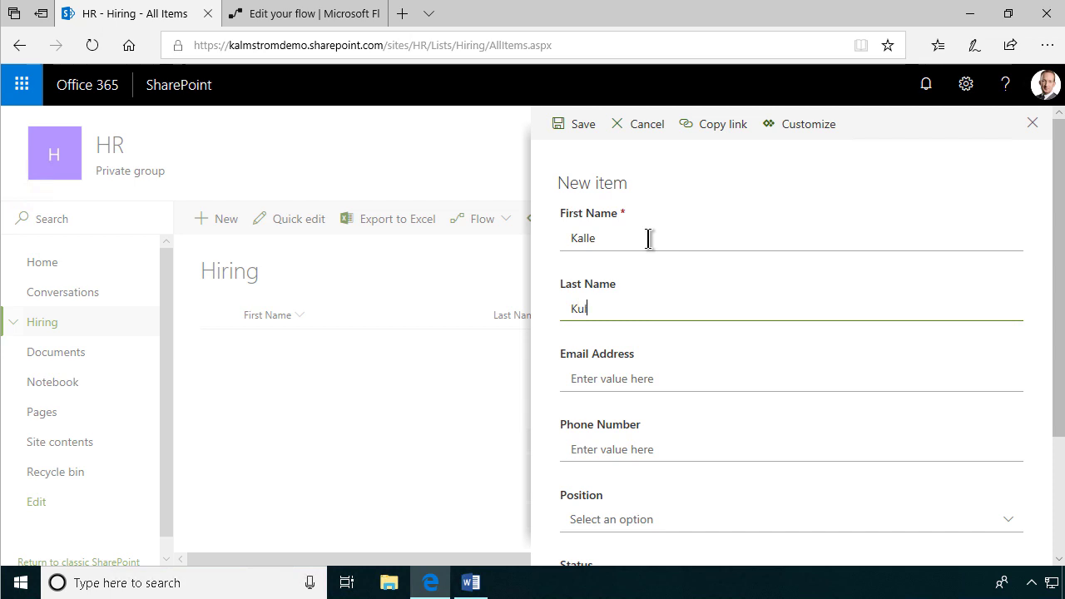
{"action": "scroll", "coordinate": [678, 397], "scroll_direction": "down", "scroll_amount": 2}
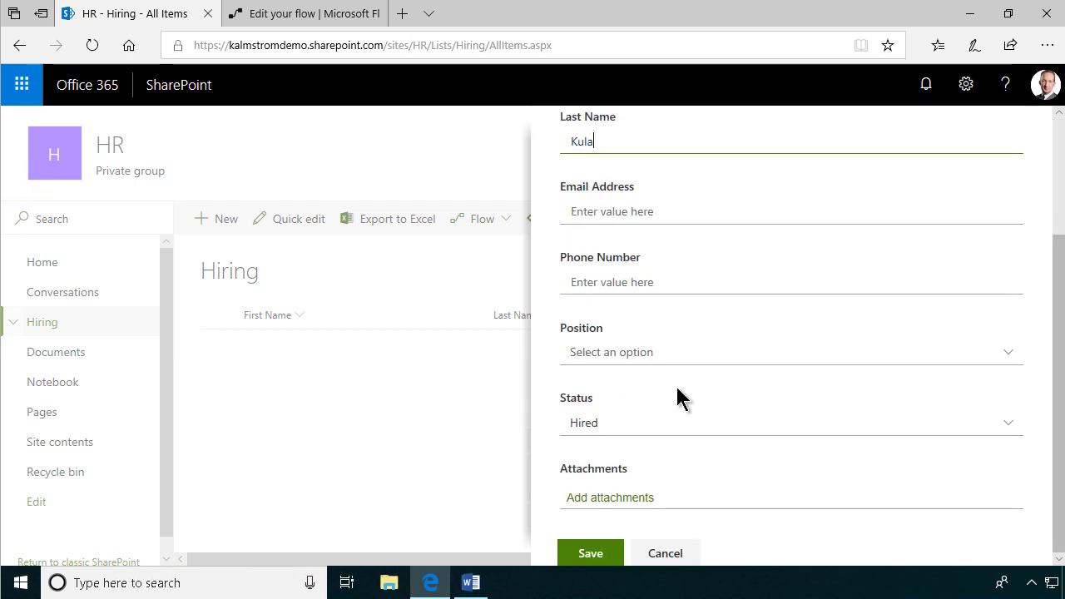
{"action": "left_click", "coordinate": [626, 353]}
{"action": "left_click", "coordinate": [623, 405]}
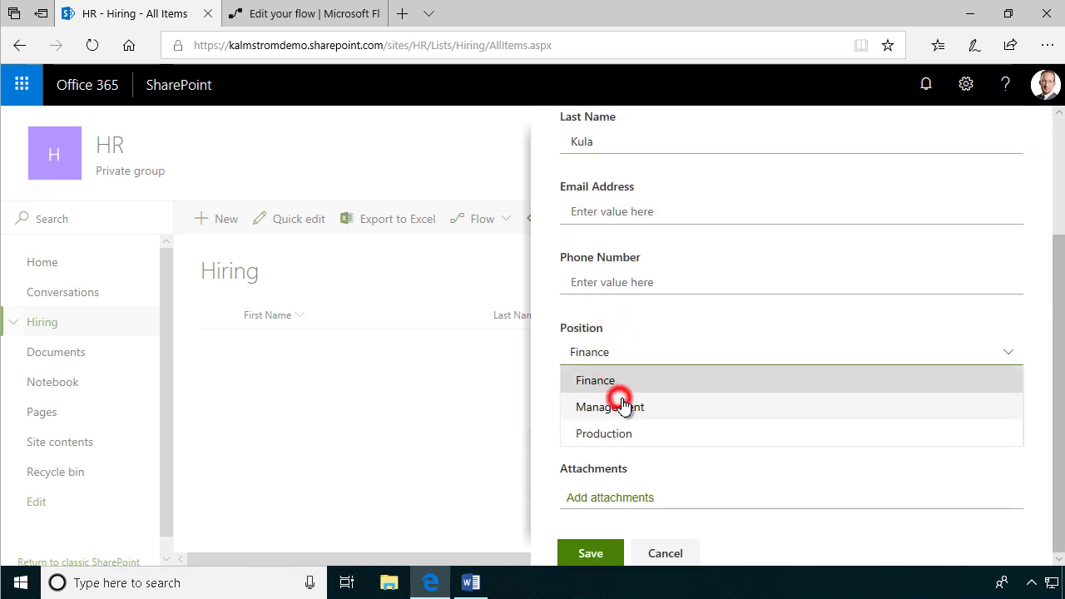
{"action": "scroll", "coordinate": [705, 425], "scroll_direction": "up", "scroll_amount": 2}
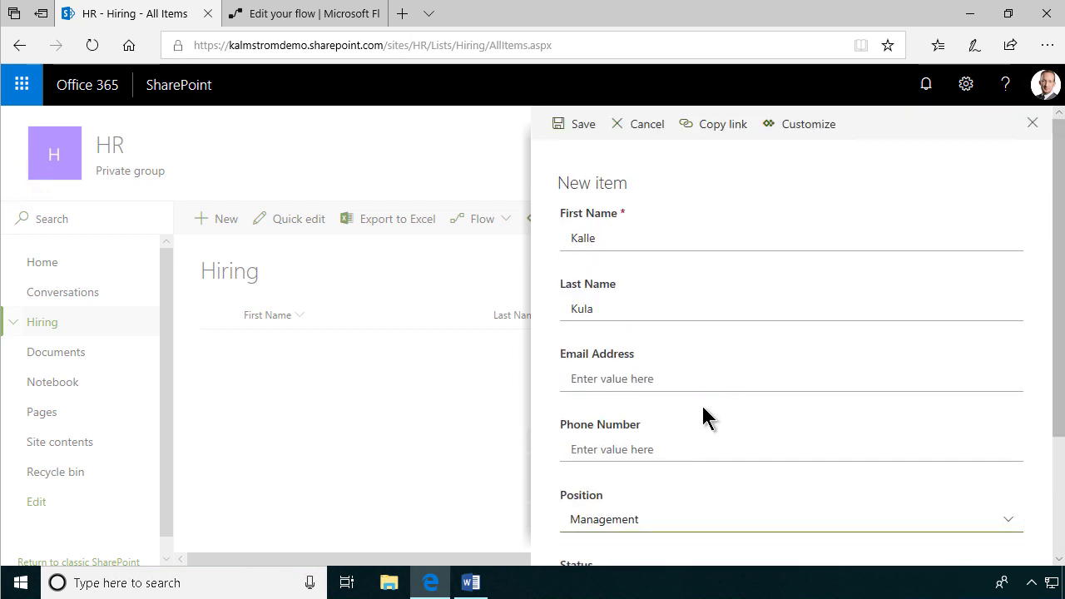
{"action": "left_click", "coordinate": [583, 126]}
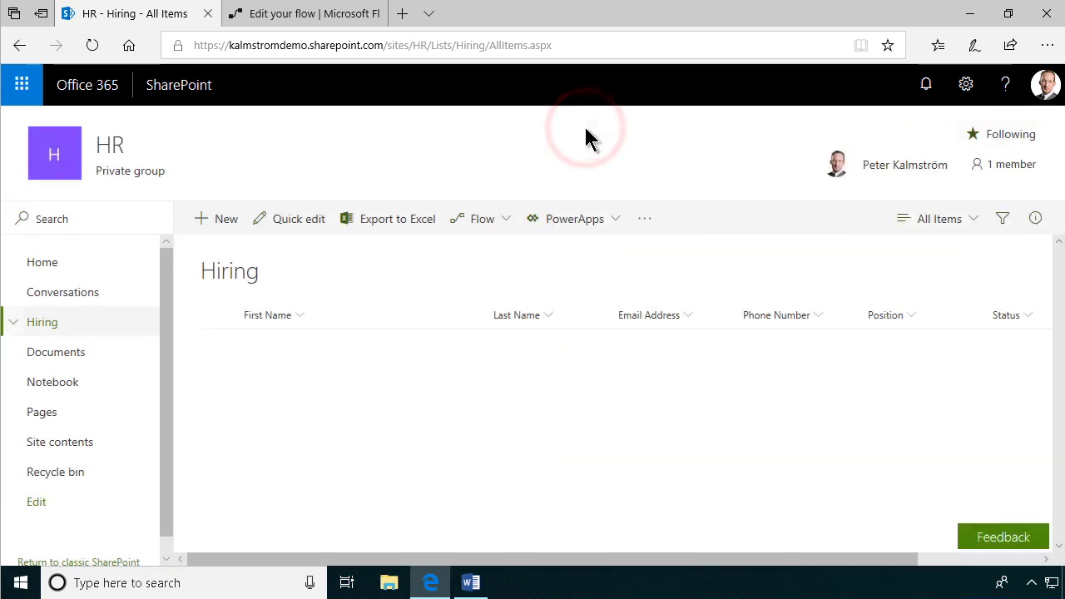
- Return to the flow's test run and examine the full inputs of the GetToDosFromSettings action, including the filter query
{"action": "left_click", "coordinate": [305, 14]}
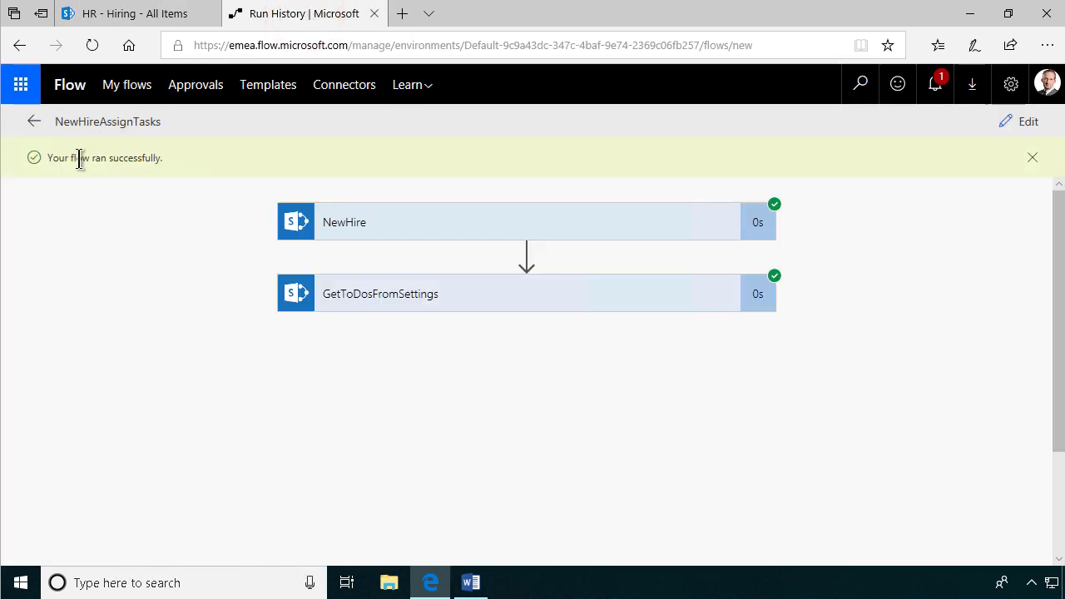
{"action": "left_click", "coordinate": [437, 296]}
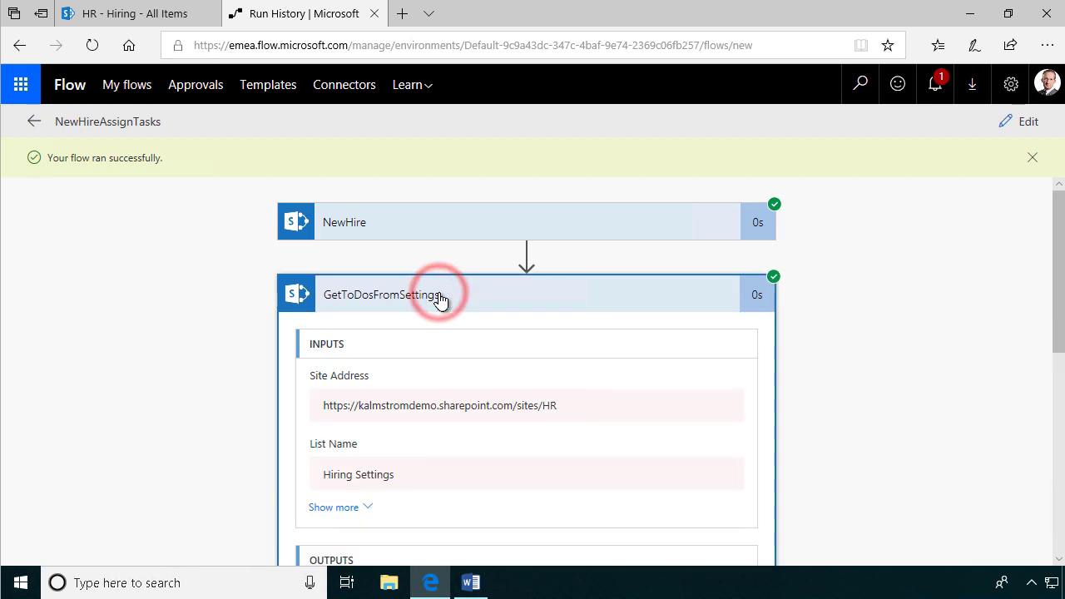
{"action": "scroll", "coordinate": [589, 395], "scroll_direction": "down", "scroll_amount": 2}
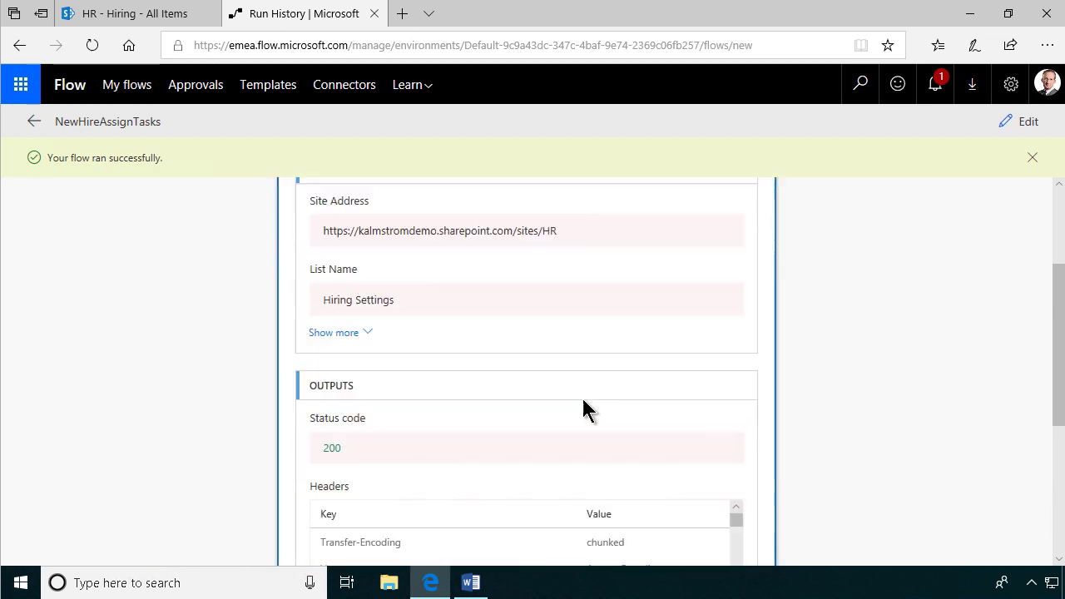
{"action": "left_click", "coordinate": [342, 333]}
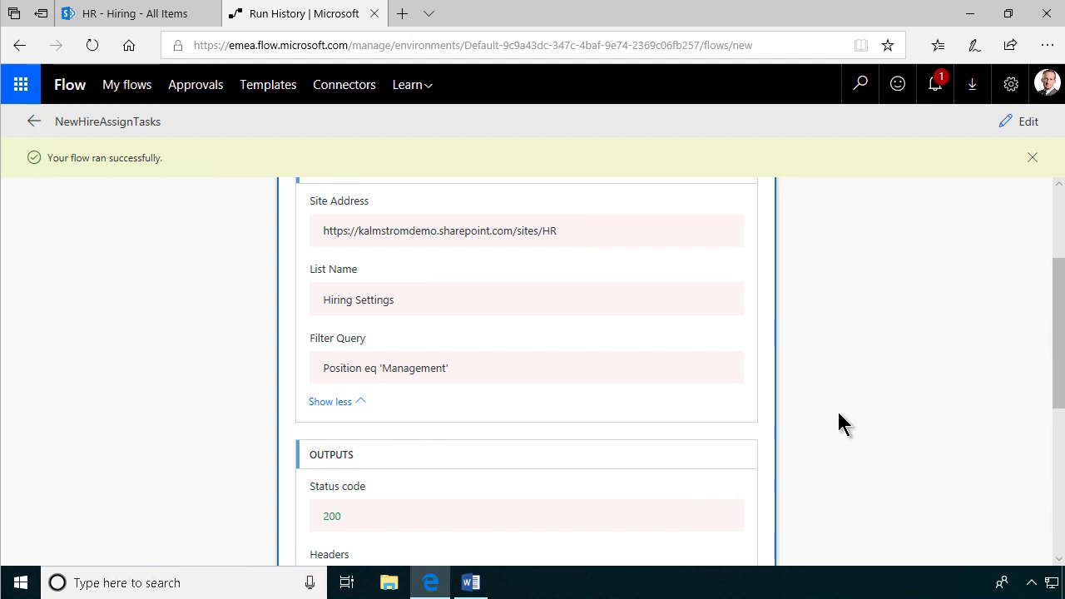
- Examine the outputs of the GetToDosFromSettings action, including the status code, headers and body
{"action": "left_click_drag", "start_coordinate": [1055, 366], "coordinate": [1055, 512]}
{"action": "mouse_move", "coordinate": [740, 380]}
{"action": "left_mouse_down"}
{"action": "mouse_move", "coordinate": [751, 473]}
{"action": "mouse_move", "coordinate": [738, 369]}
{"action": "left_mouse_up"}
{"action": "scroll", "coordinate": [968, 197], "scroll_direction": "up", "scroll_amount": 2}
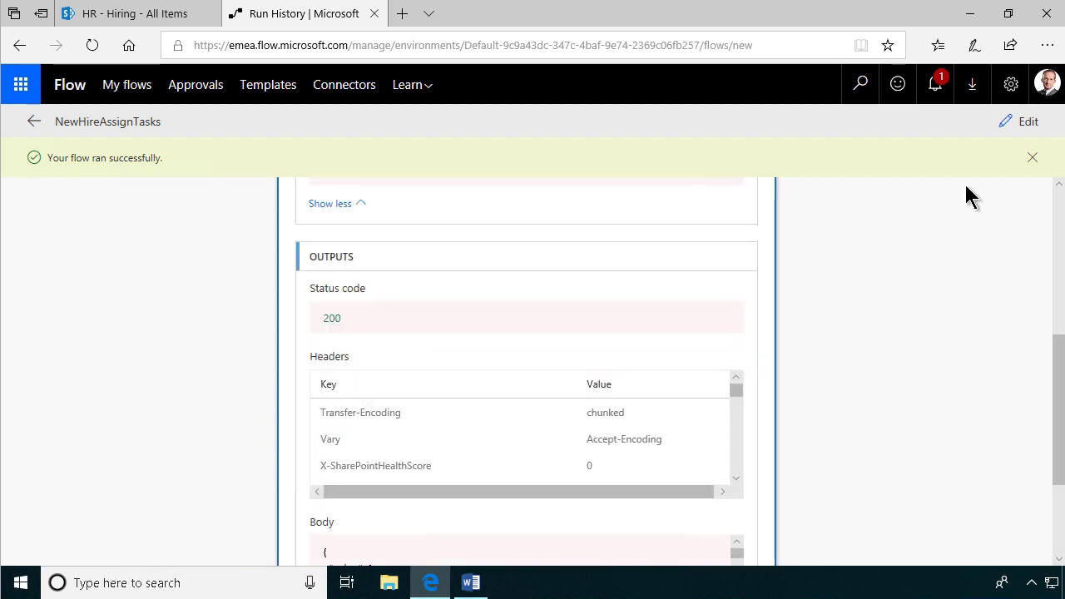
- Reopen the flow for editing and add an Apply to each control that loops over the value list from GetToDosFromSettings
{"action": "left_click", "coordinate": [1027, 133]}
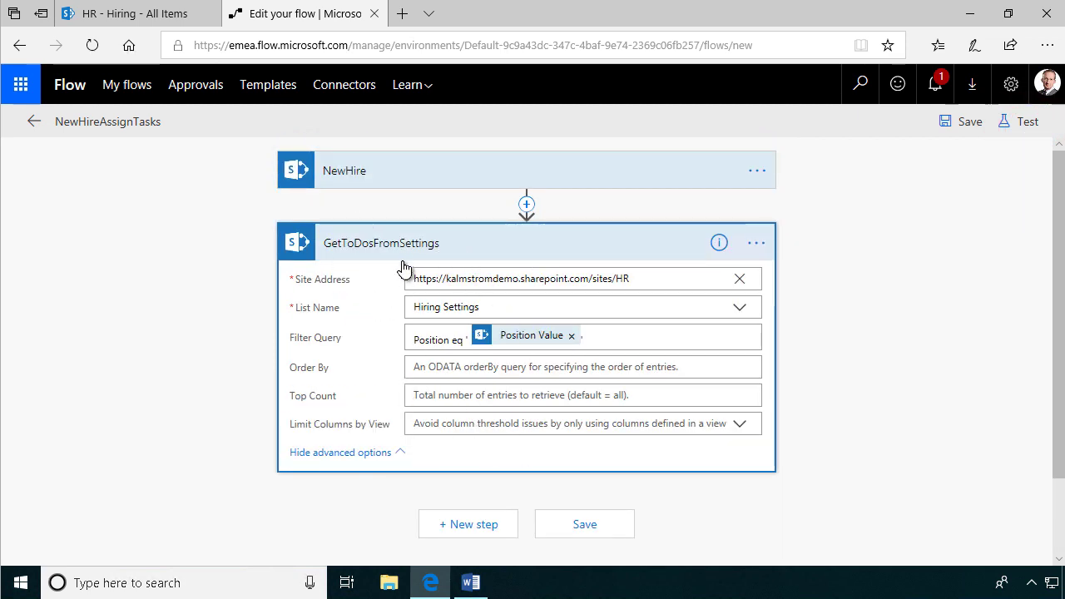
{"action": "left_click", "coordinate": [477, 525]}
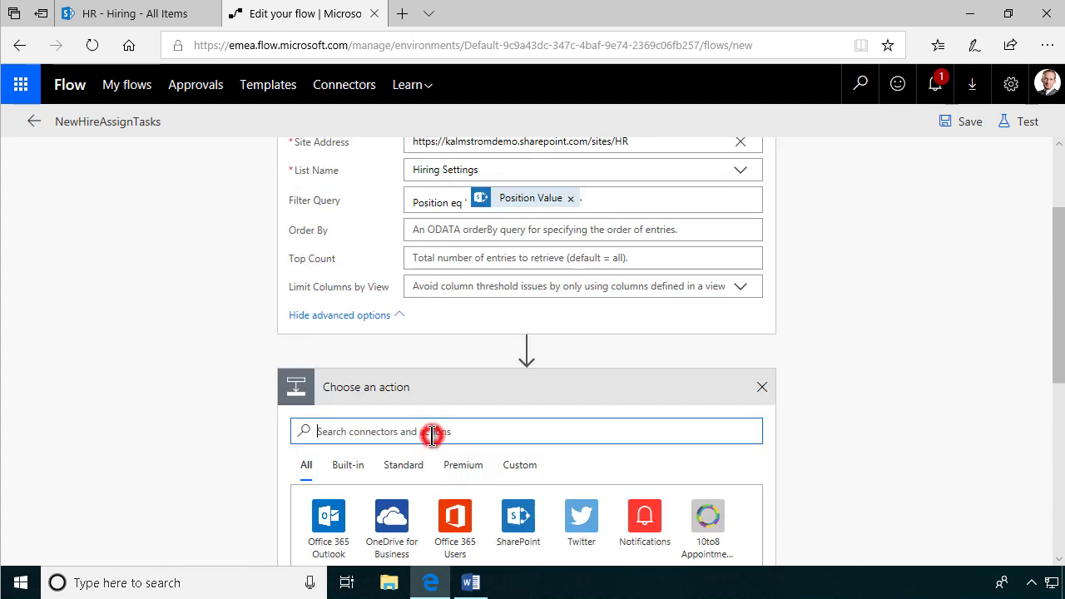
{"action": "type", "text": "appl"}
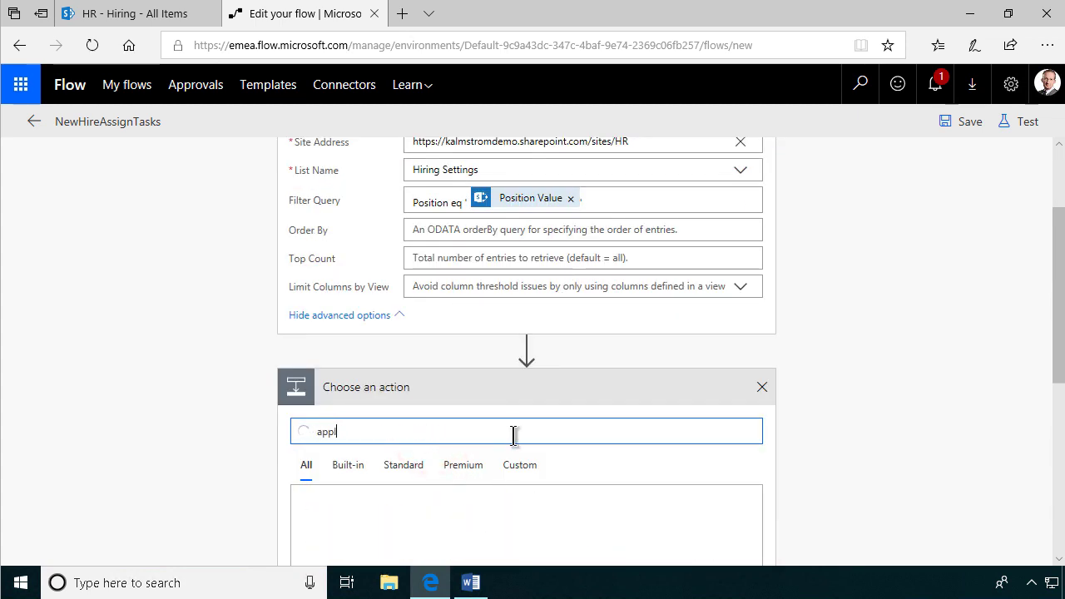
{"action": "scroll", "coordinate": [824, 366], "scroll_direction": "down", "scroll_amount": 3}
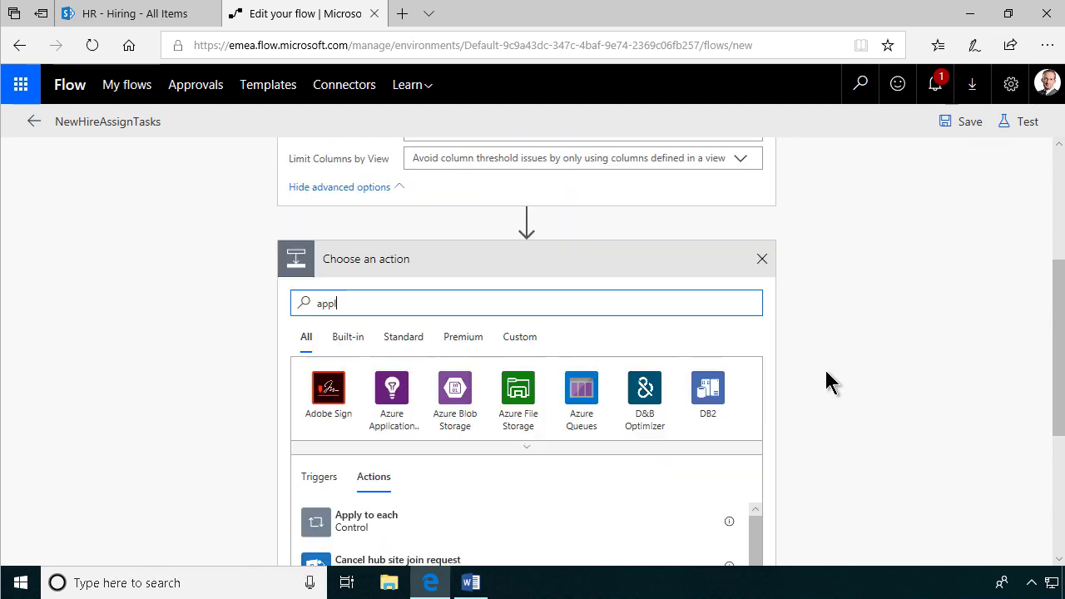
{"action": "left_click", "coordinate": [374, 464]}
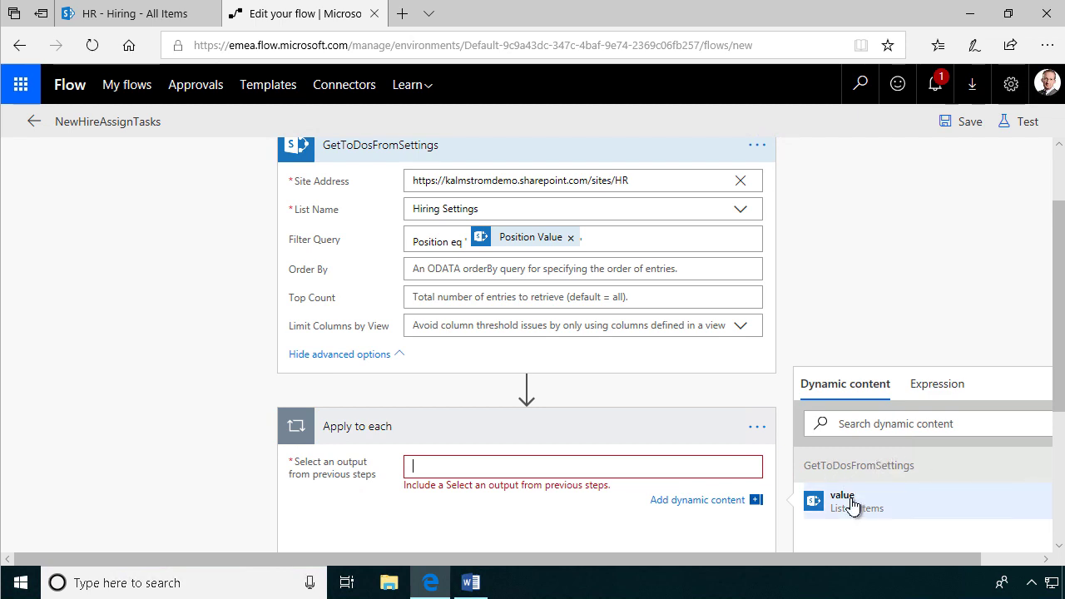
{"action": "left_click", "coordinate": [843, 497]}
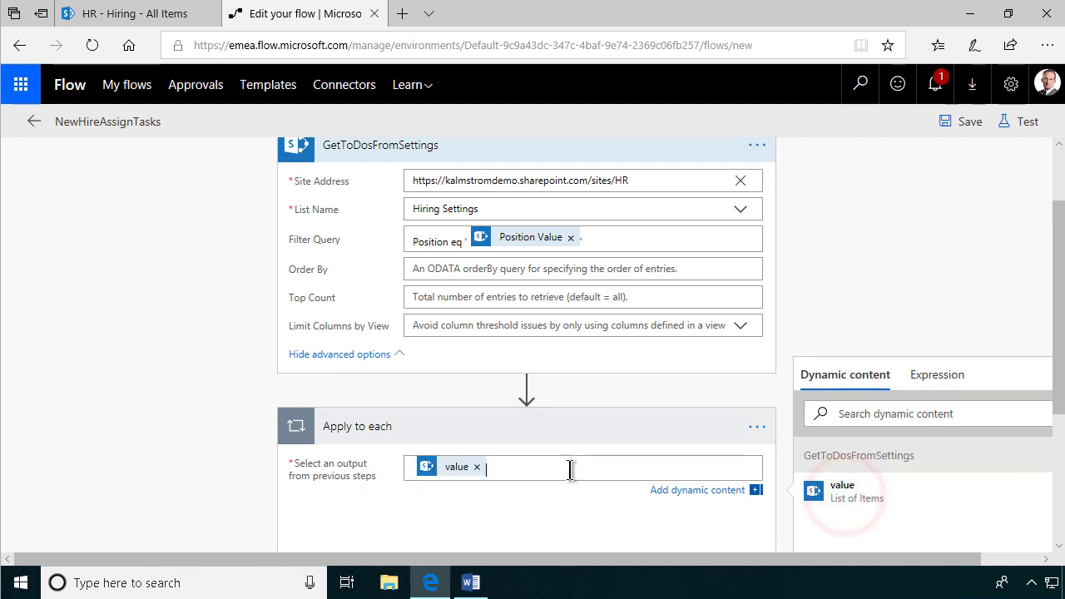
- Add a SharePoint Create item action inside the Apply to each loop
{"action": "scroll", "coordinate": [560, 499], "scroll_direction": "down", "scroll_amount": 2}
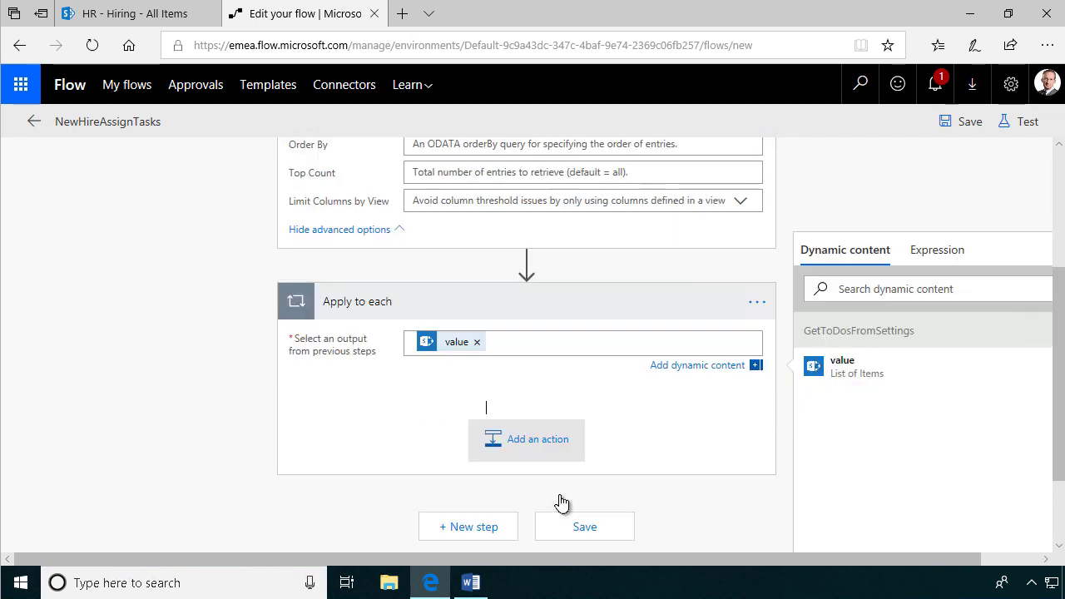
{"action": "left_click", "coordinate": [513, 441]}
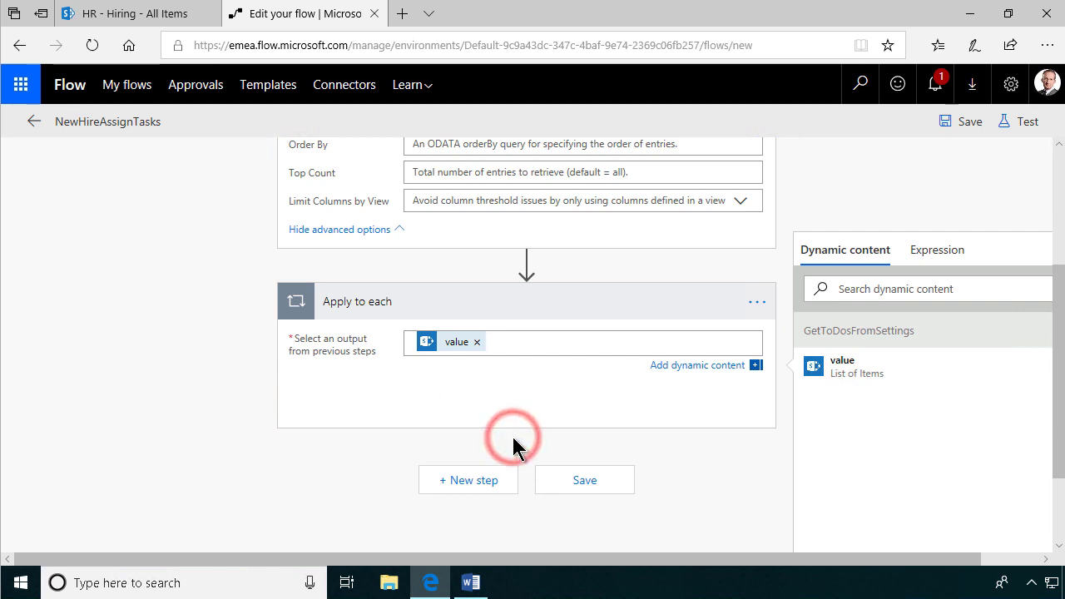
{"action": "scroll", "coordinate": [405, 500], "scroll_direction": "down", "scroll_amount": 2}
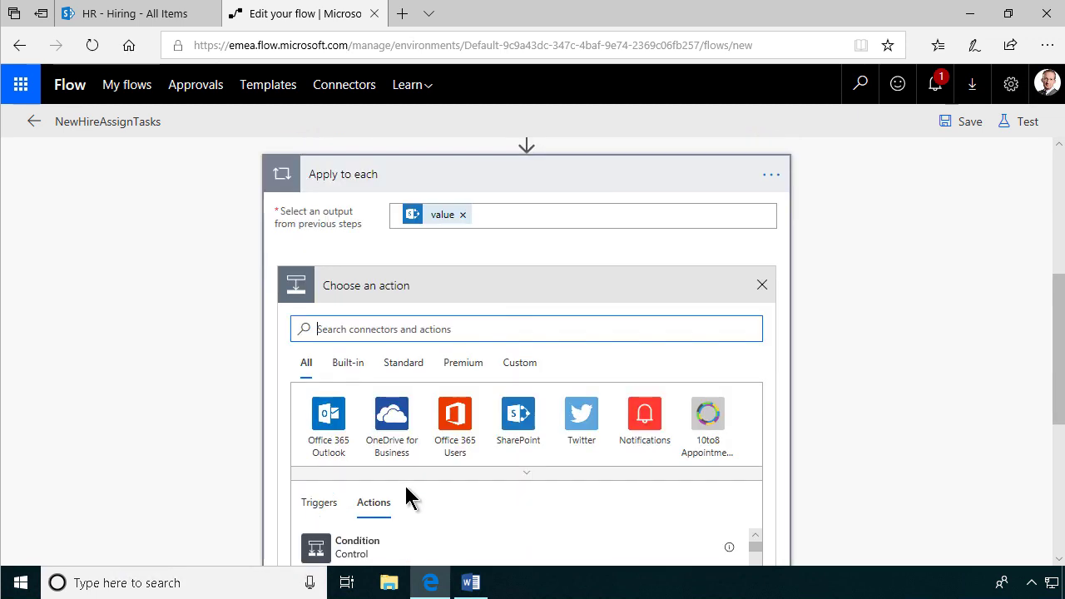
{"action": "left_click", "coordinate": [516, 415]}
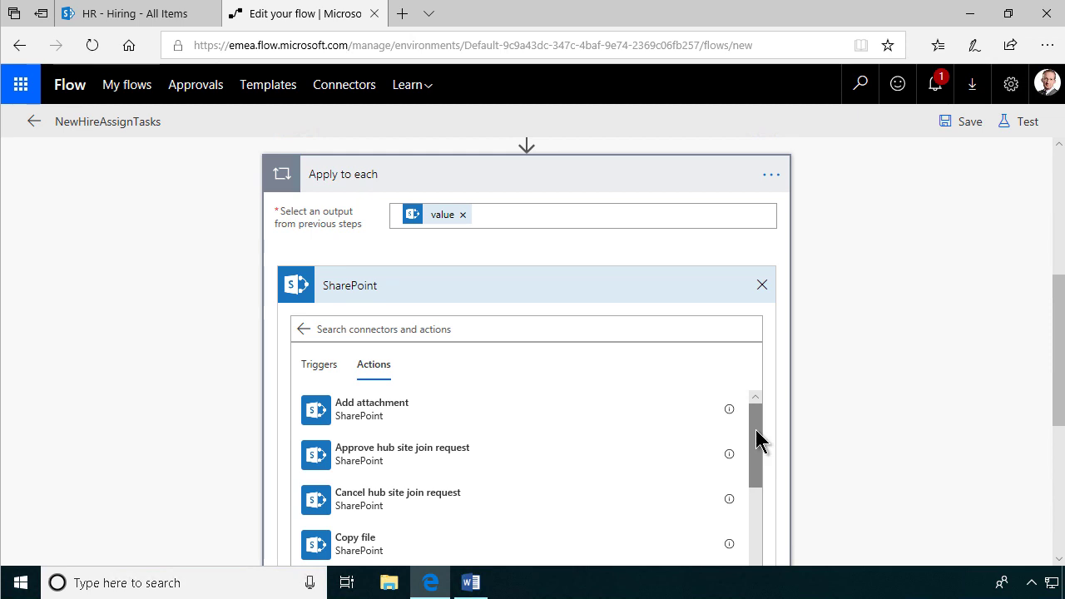
{"action": "left_click_drag", "start_coordinate": [756, 423], "coordinate": [755, 470]}
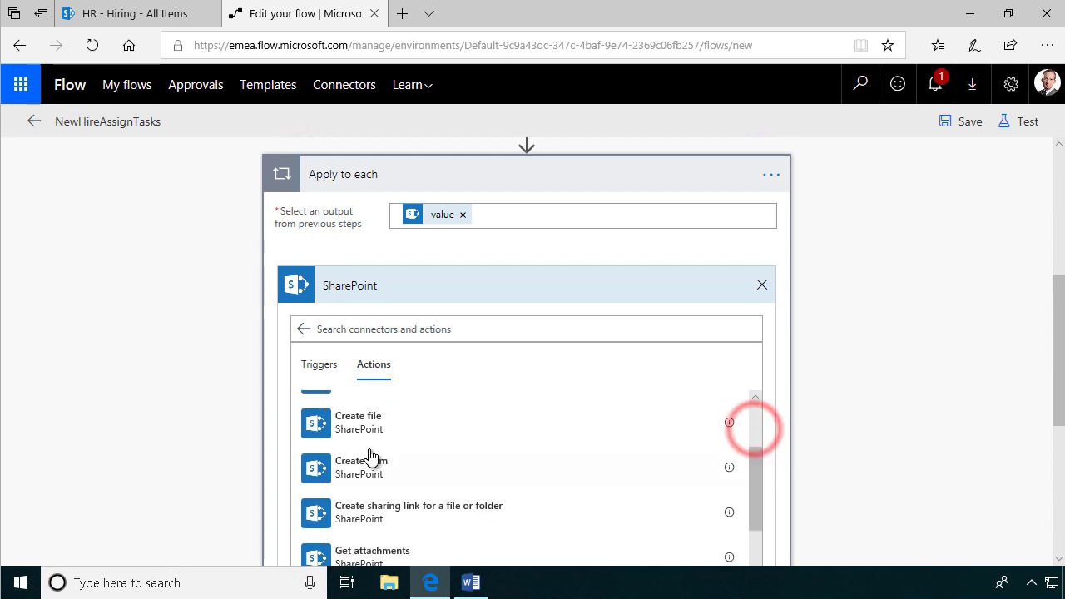
{"action": "left_click", "coordinate": [370, 469]}
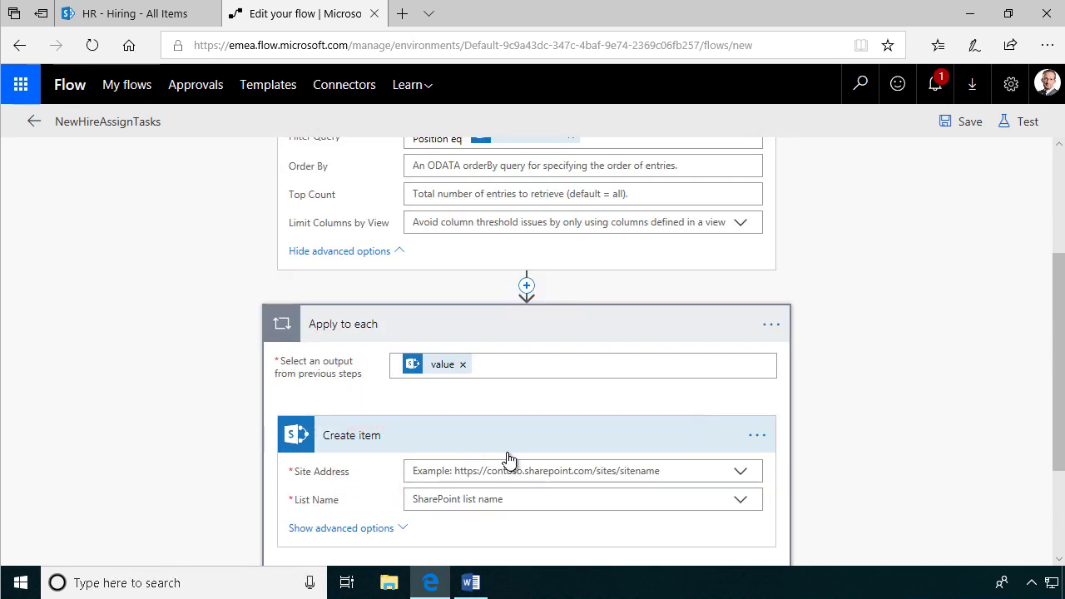
{"action": "left_click", "coordinate": [740, 471]}
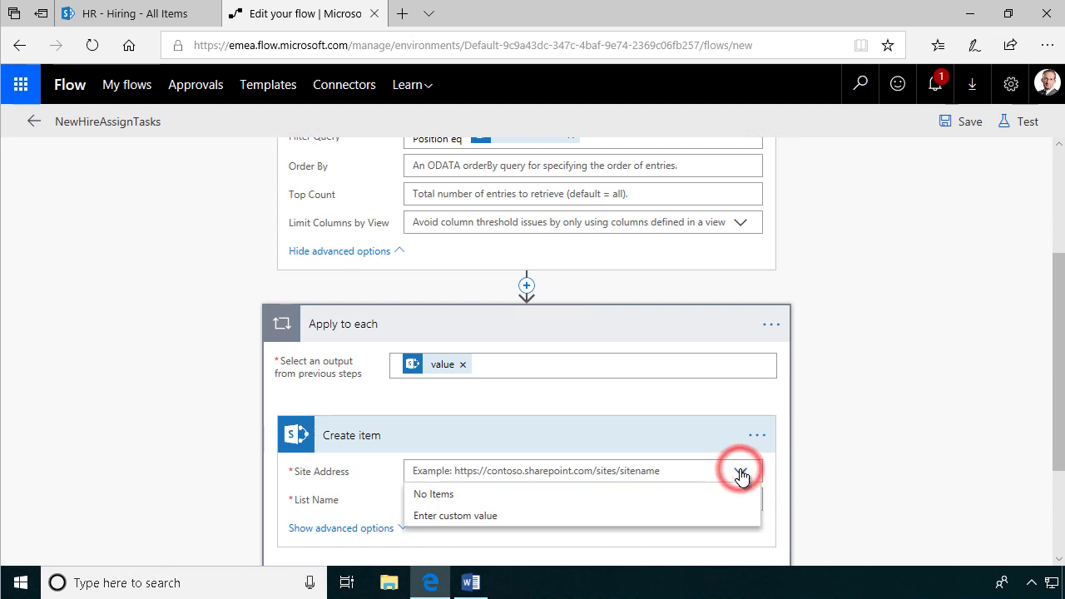
{"action": "left_click", "coordinate": [468, 514]}
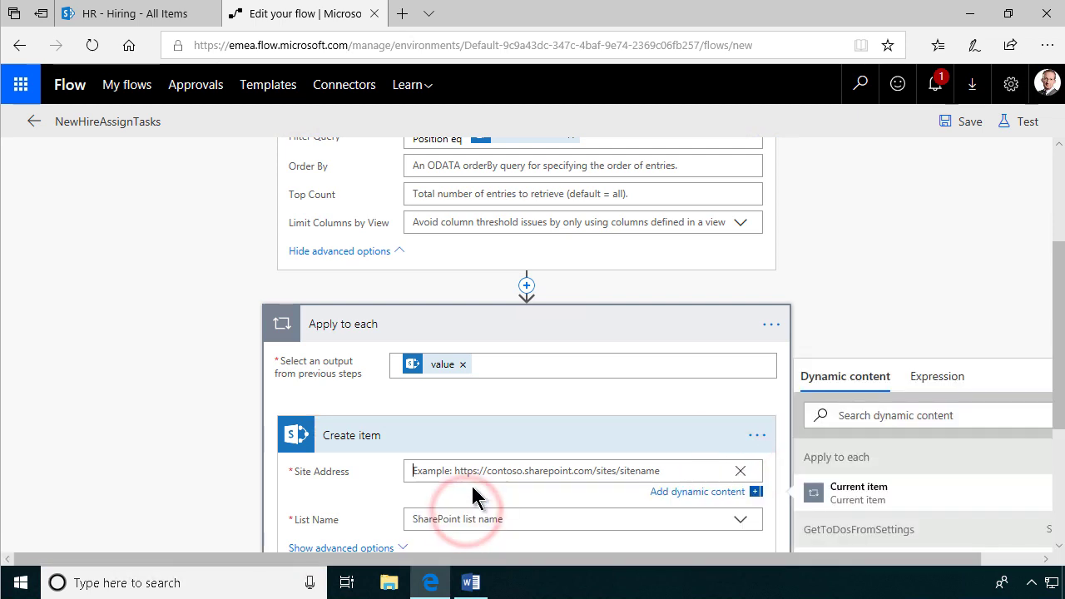
{"action": "type", "text": "https://kalmstromdemo.sharepoint.com/sites/HR"}
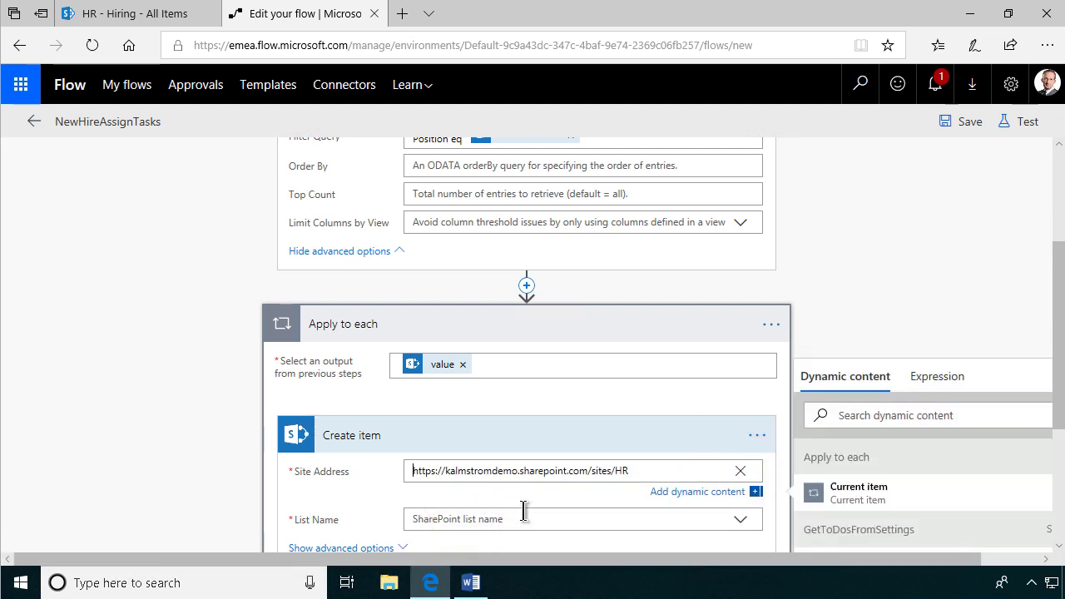
{"action": "left_click", "coordinate": [740, 520]}
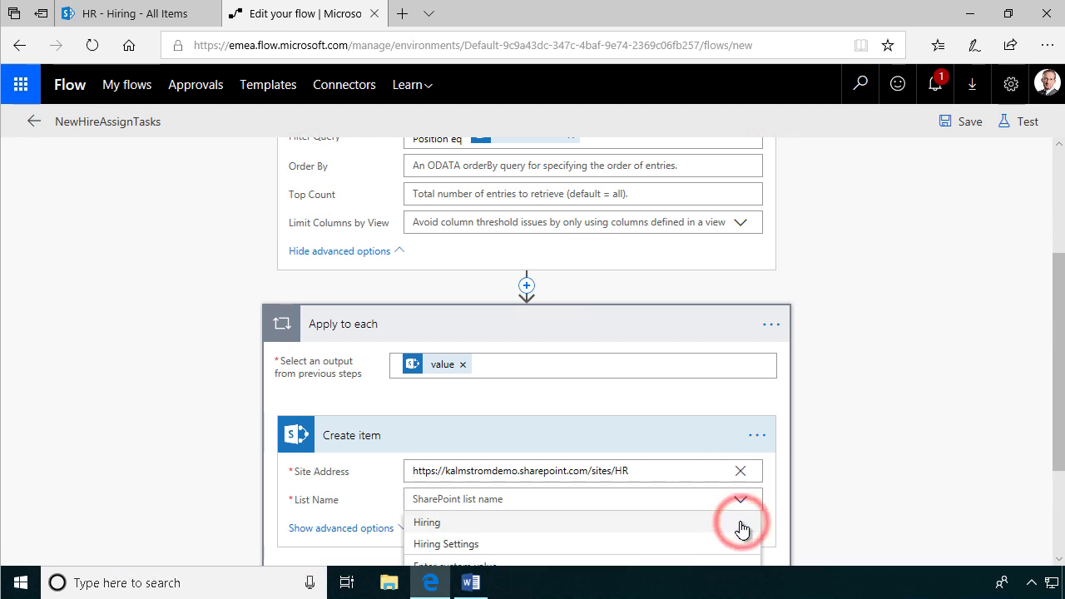
{"action": "scroll", "coordinate": [646, 526], "scroll_direction": "down", "scroll_amount": 2}
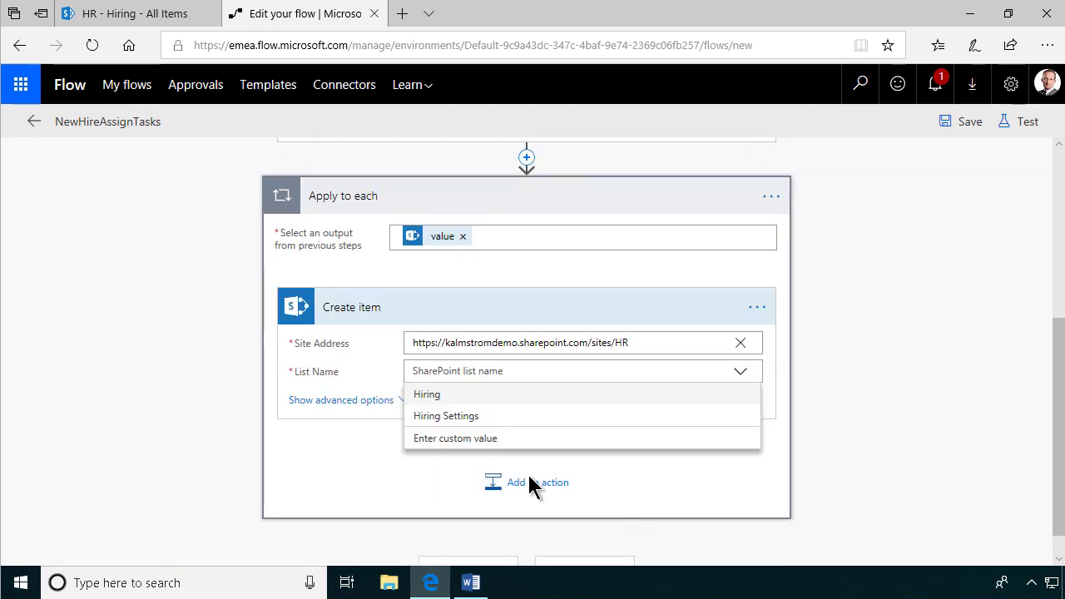
{"action": "left_click", "coordinate": [456, 441]}
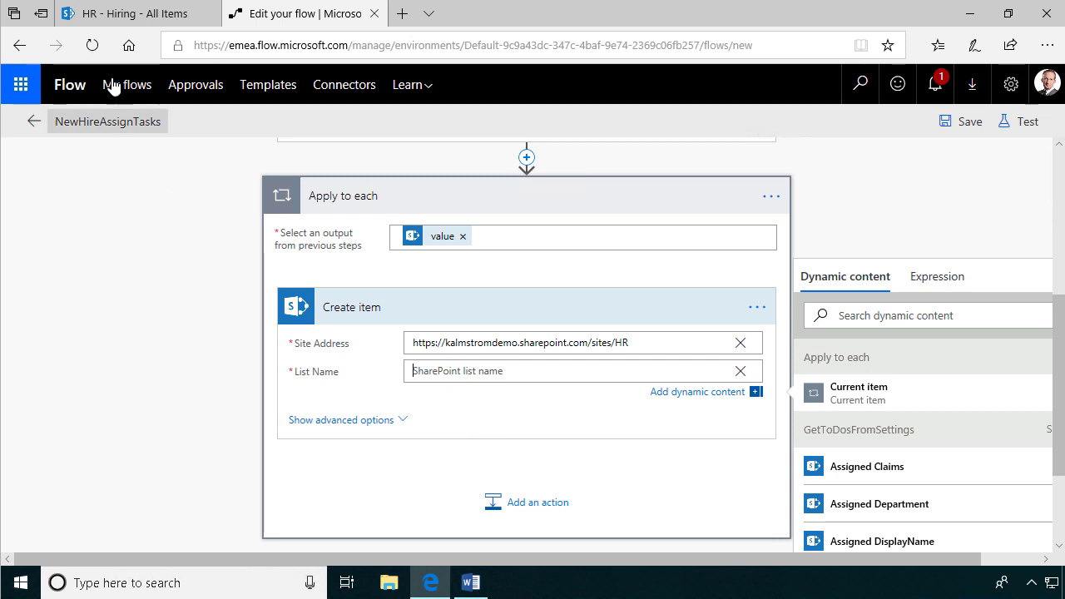
- Switch to the HR SharePoint site, open the Tasks list under Hiring and copy its title, Hiring Tasks
{"action": "left_click", "coordinate": [130, 19]}
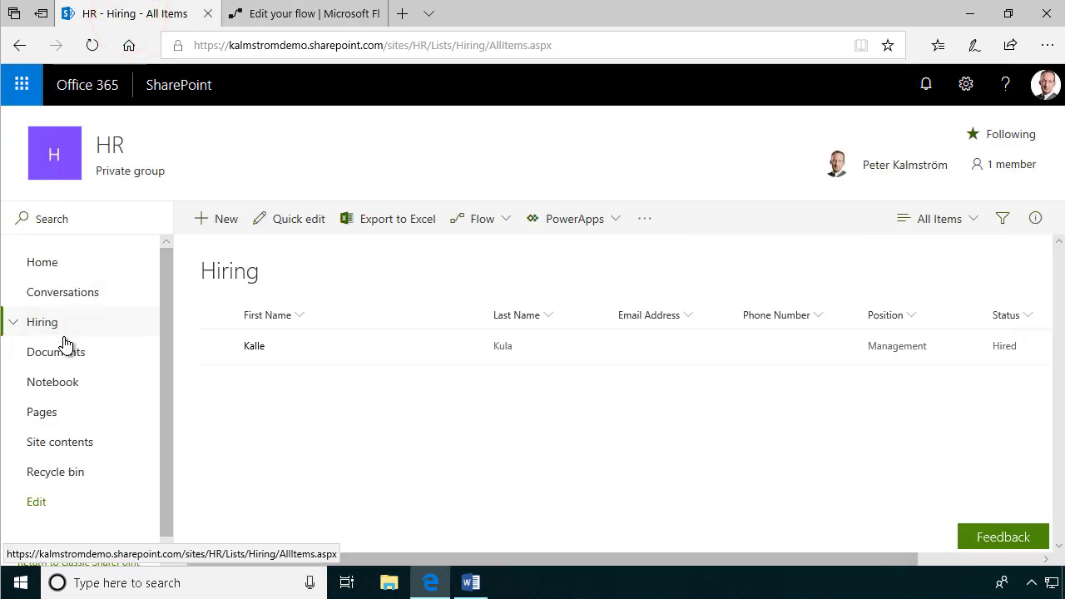
{"action": "left_click", "coordinate": [18, 329]}
{"action": "left_click", "coordinate": [51, 352]}
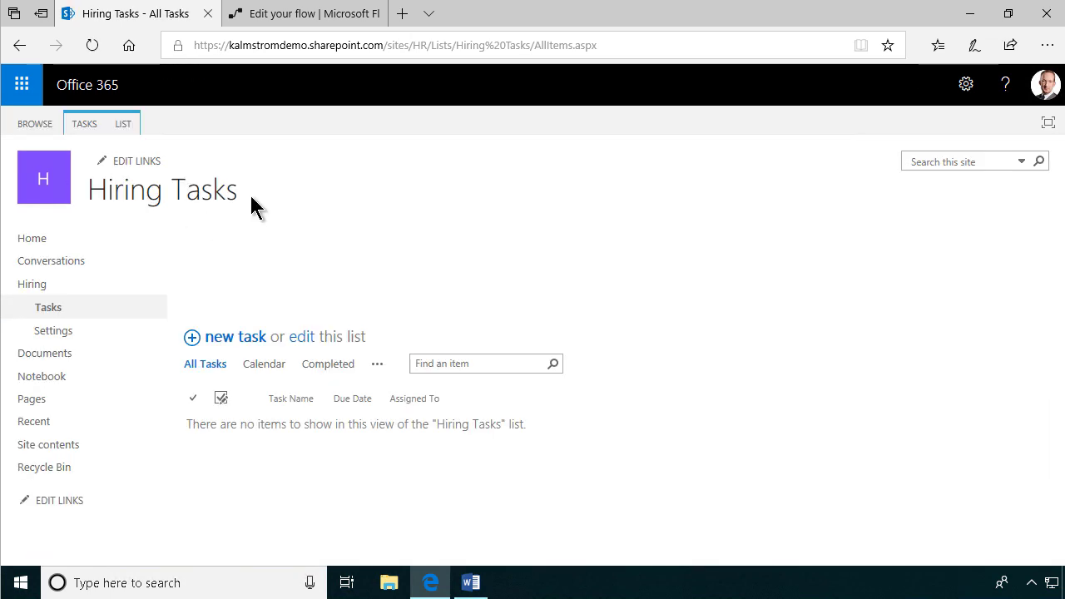
{"action": "left_click_drag", "start_coordinate": [247, 197], "coordinate": [93, 199]}
{"action": "right_click", "coordinate": [96, 198]}
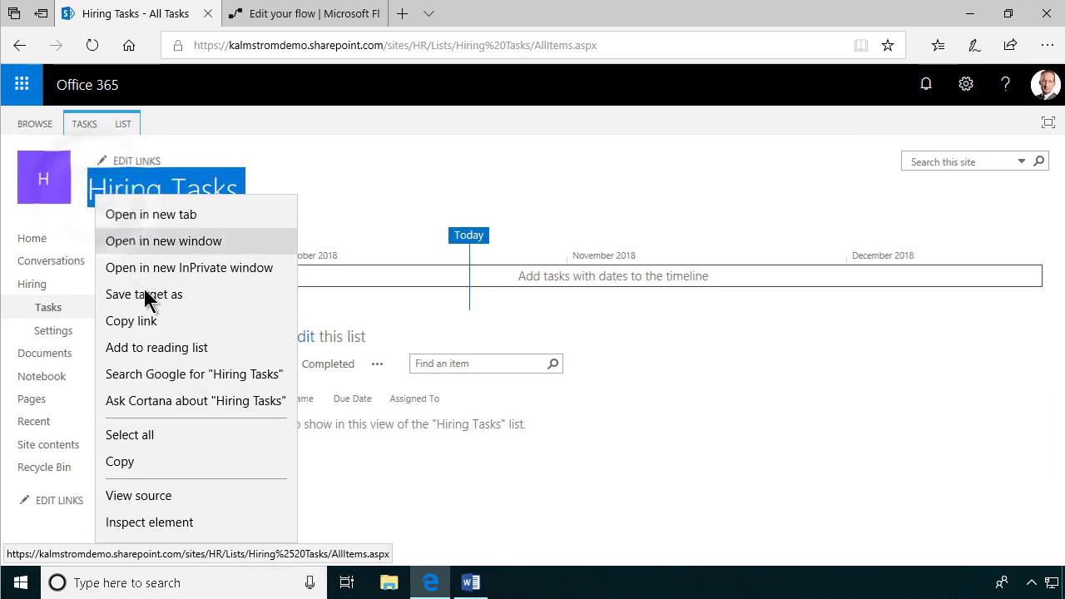
{"action": "left_click", "coordinate": [137, 462]}
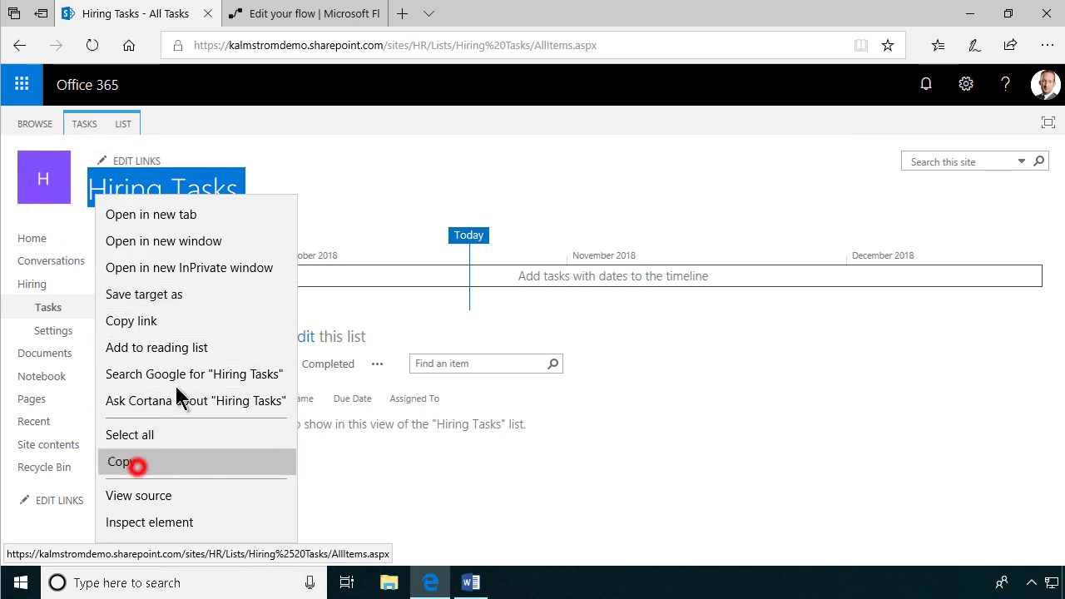
- Return to the flow and paste Hiring Tasks as the Create item action's list name
{"action": "left_click", "coordinate": [310, 18]}
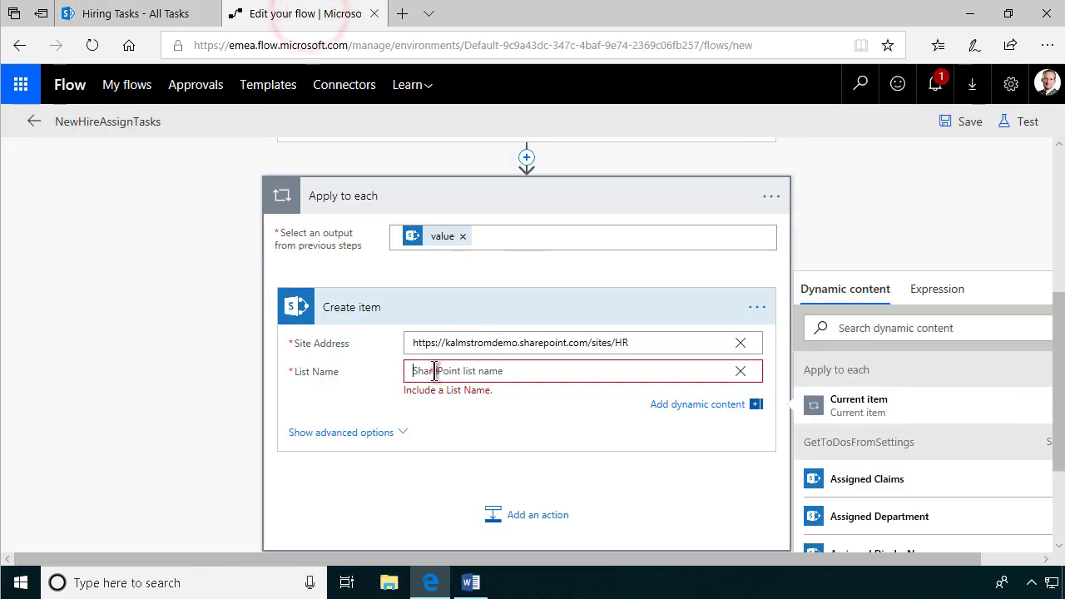
{"action": "left_click", "coordinate": [427, 372]}
{"action": "key", "text": "ctrl+v"}
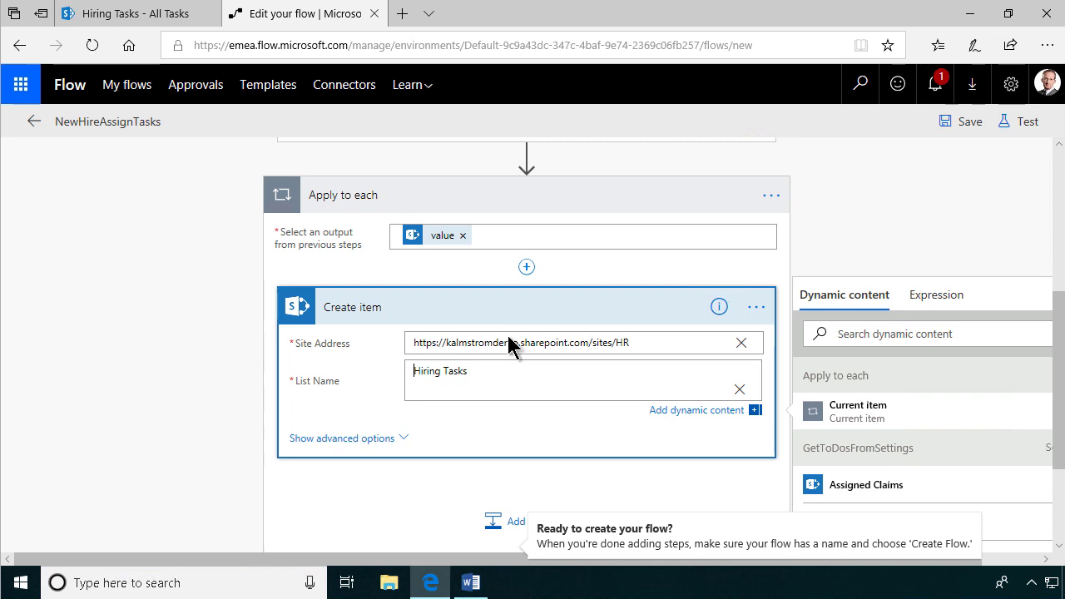
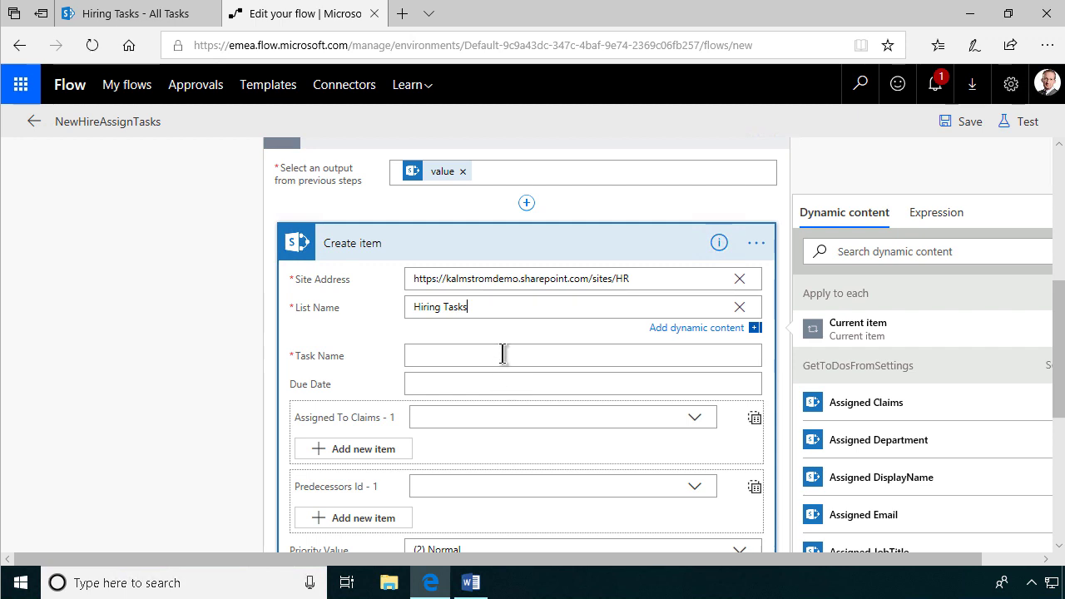
- Set the Task Name to "New Hire:" followed by the First Name and Last Name dynamic content from NewHire
{"action": "type", "text": "N"}
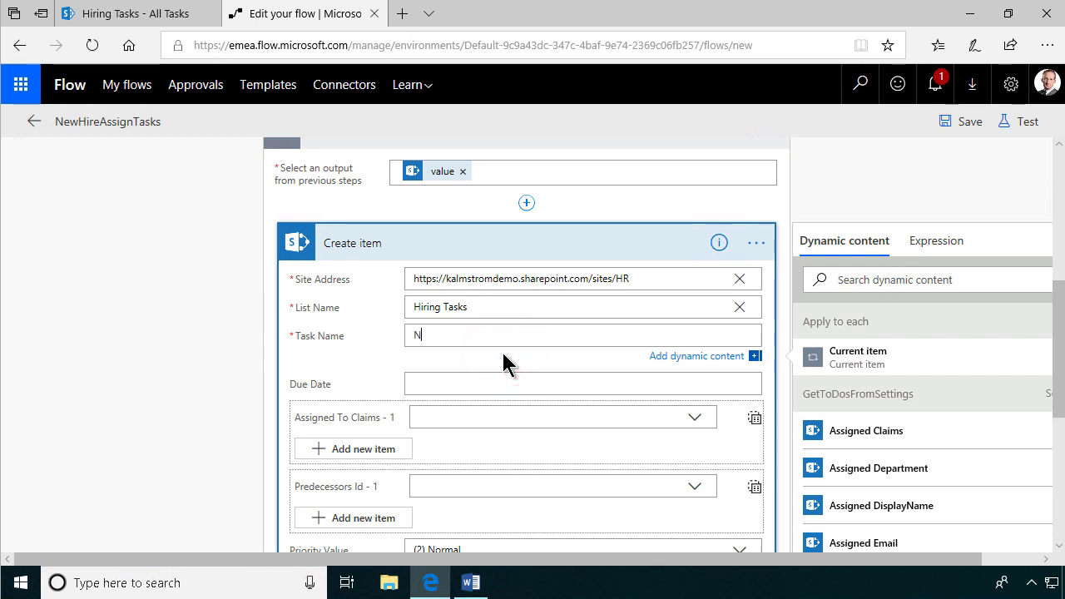
{"action": "type", "text": "ew Hire:"}
{"action": "left_click", "coordinate": [908, 275]}
{"action": "type", "text": "firs"}
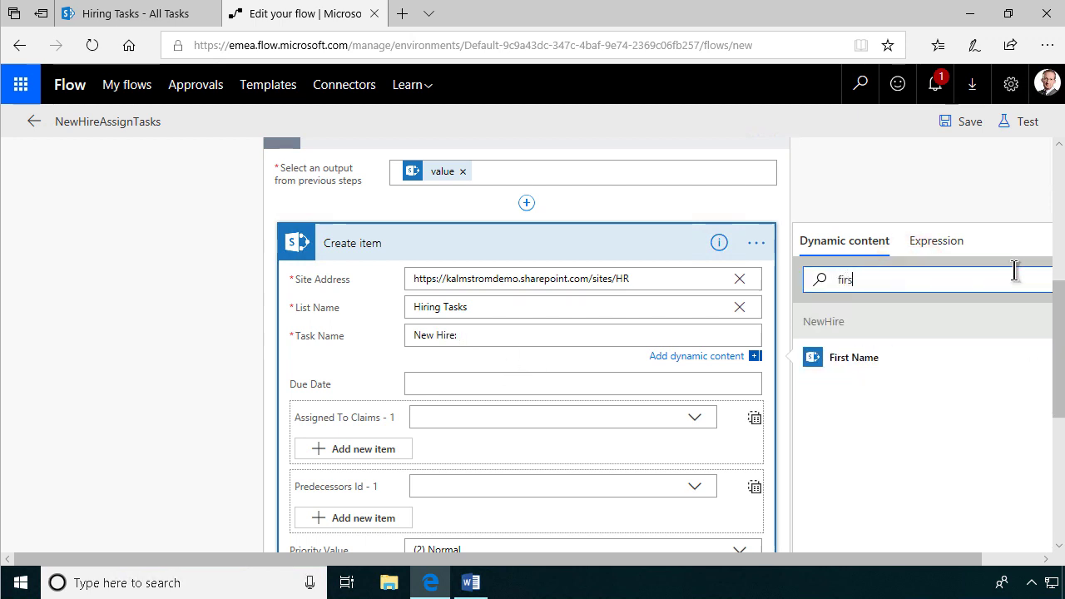
{"action": "left_click", "coordinate": [861, 360]}
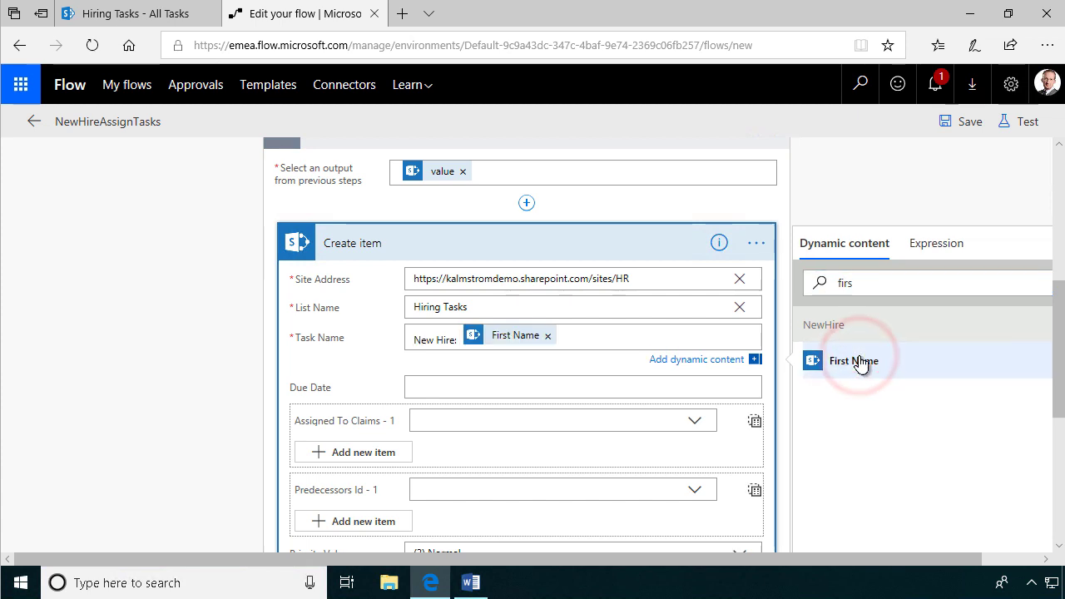
{"action": "double_click", "coordinate": [885, 283]}
{"action": "type", "text": "last"}
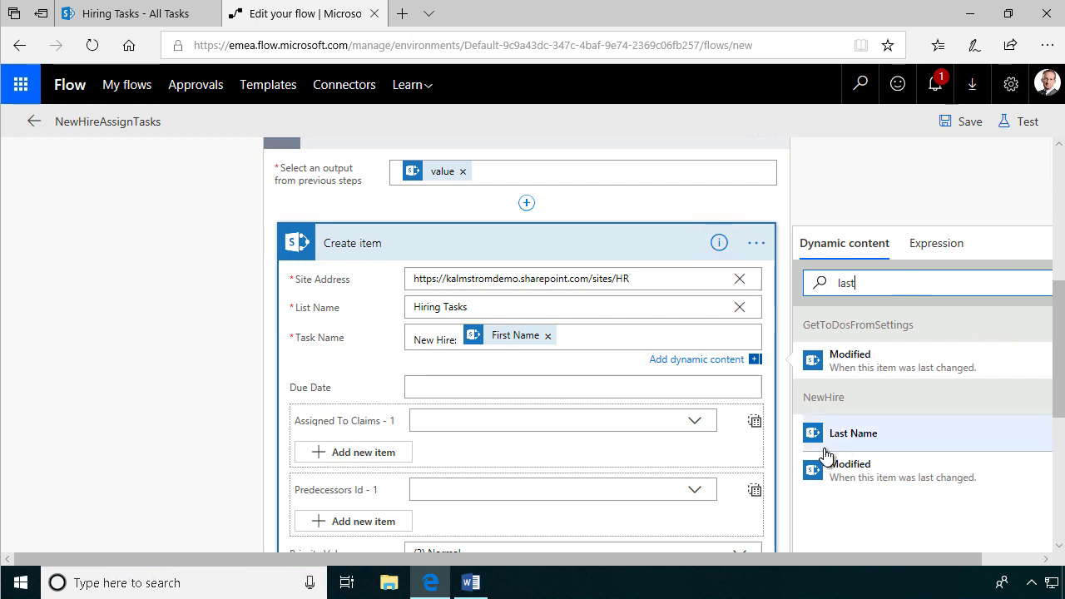
{"action": "left_click", "coordinate": [844, 446]}
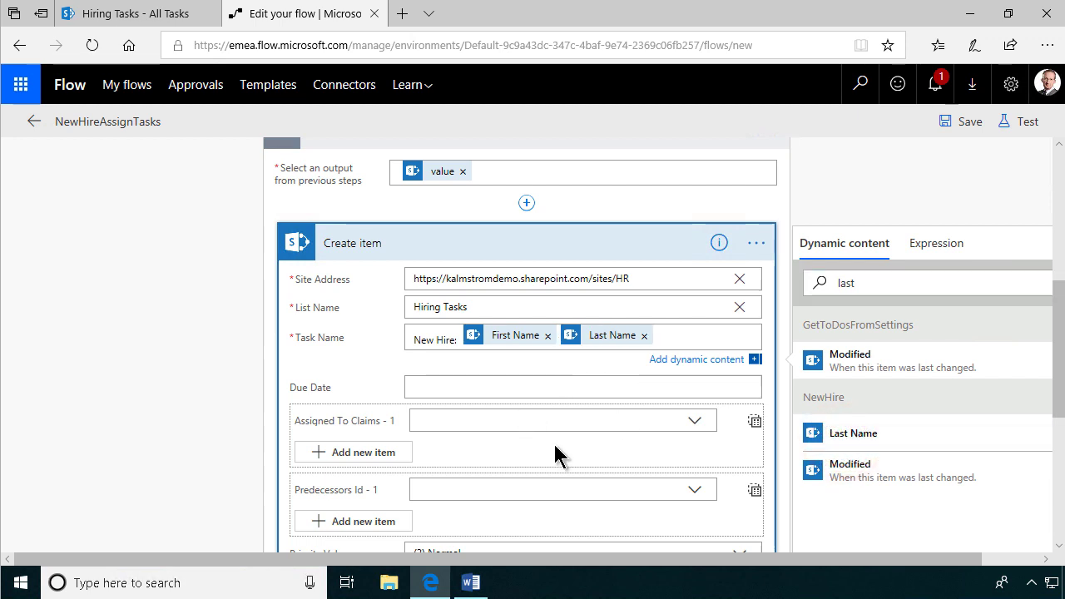
- Set Assigned To Claims to a custom value using the Assigned Claims dynamic content from GetToDosFromSettings
{"action": "left_click", "coordinate": [464, 422]}
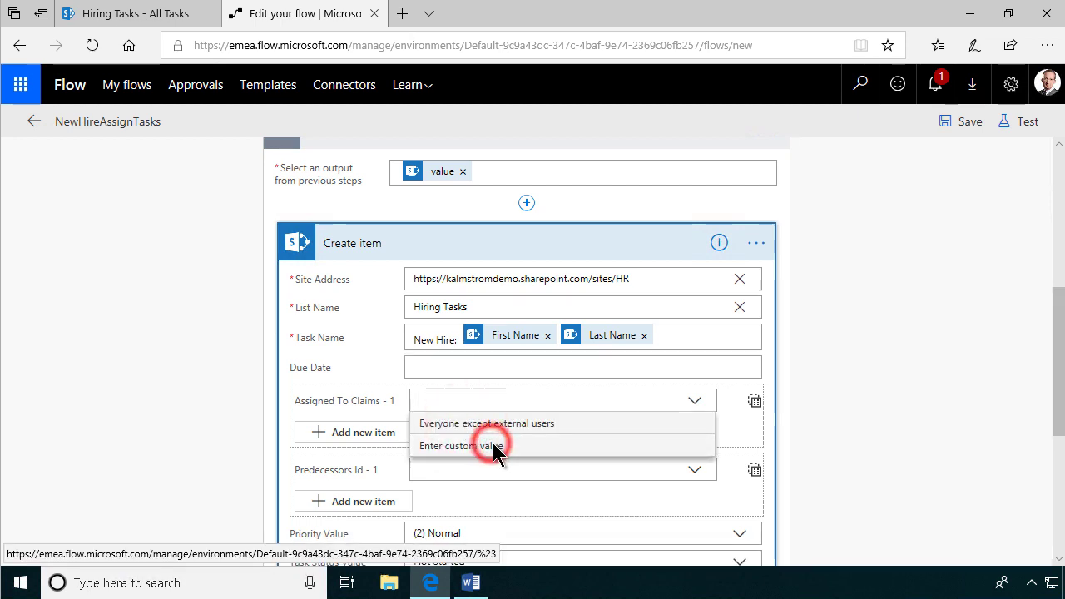
{"action": "left_click", "coordinate": [493, 448]}
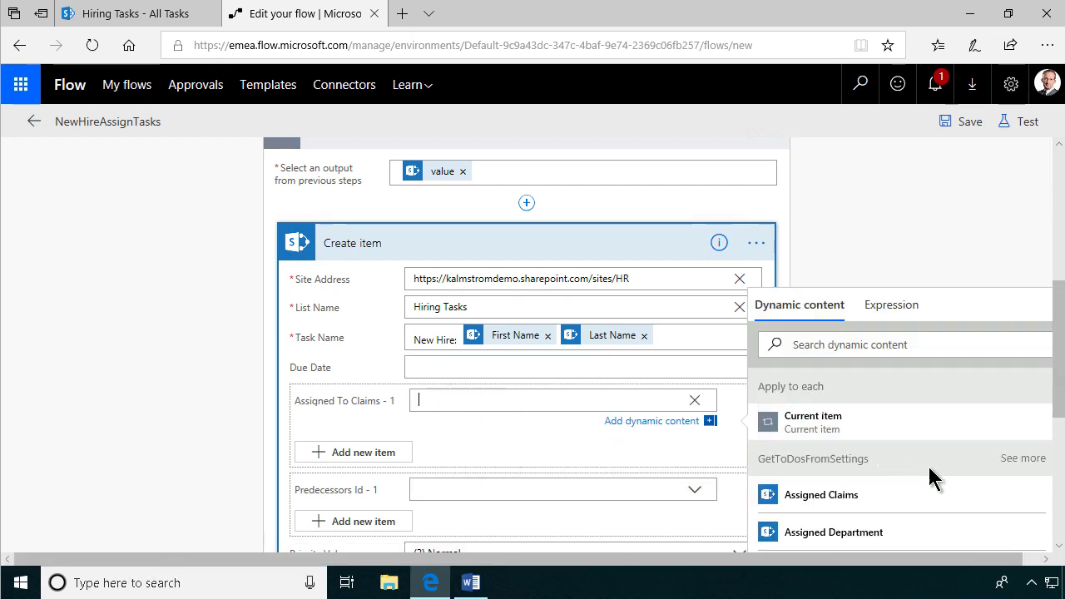
{"action": "scroll", "coordinate": [910, 464], "scroll_direction": "down", "scroll_amount": 2}
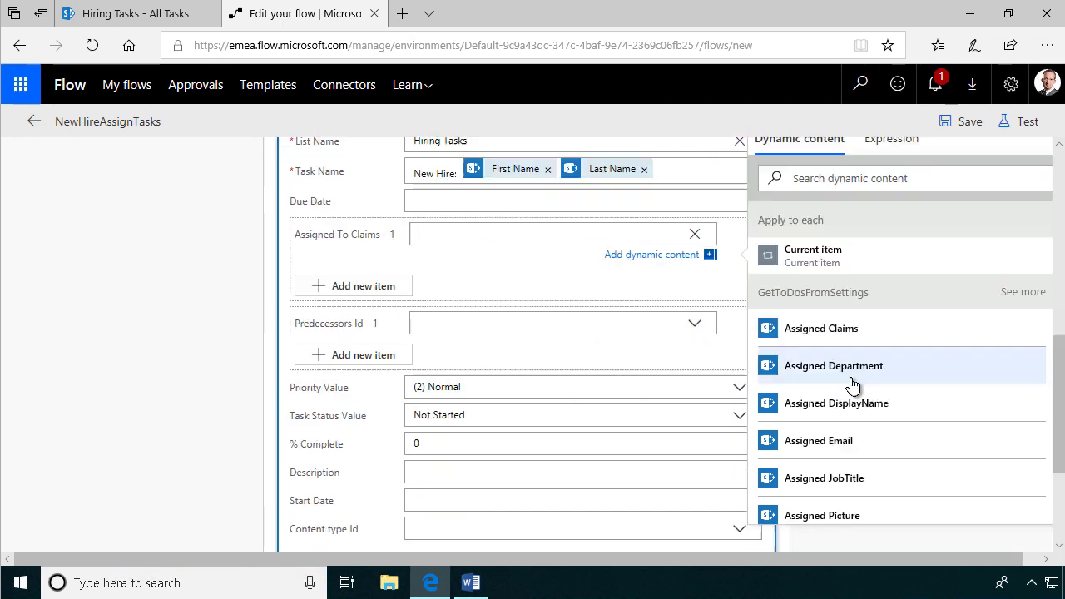
{"action": "left_click", "coordinate": [843, 333]}
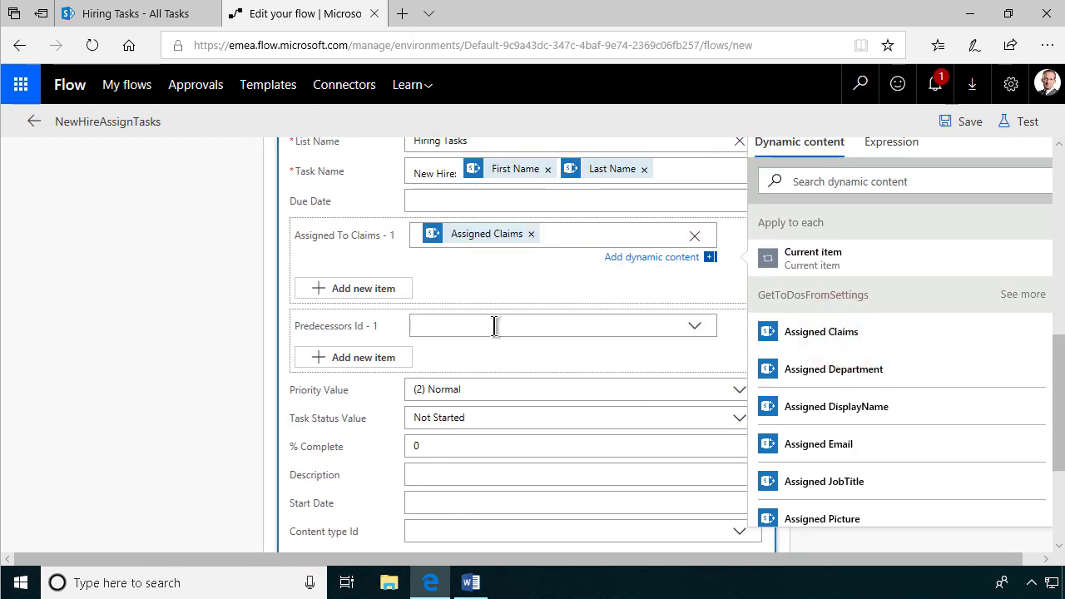
- Append the Title dynamic content from GetToDosFromSettings after Last Name in the Create item action's Task Name
{"action": "left_click", "coordinate": [444, 454]}
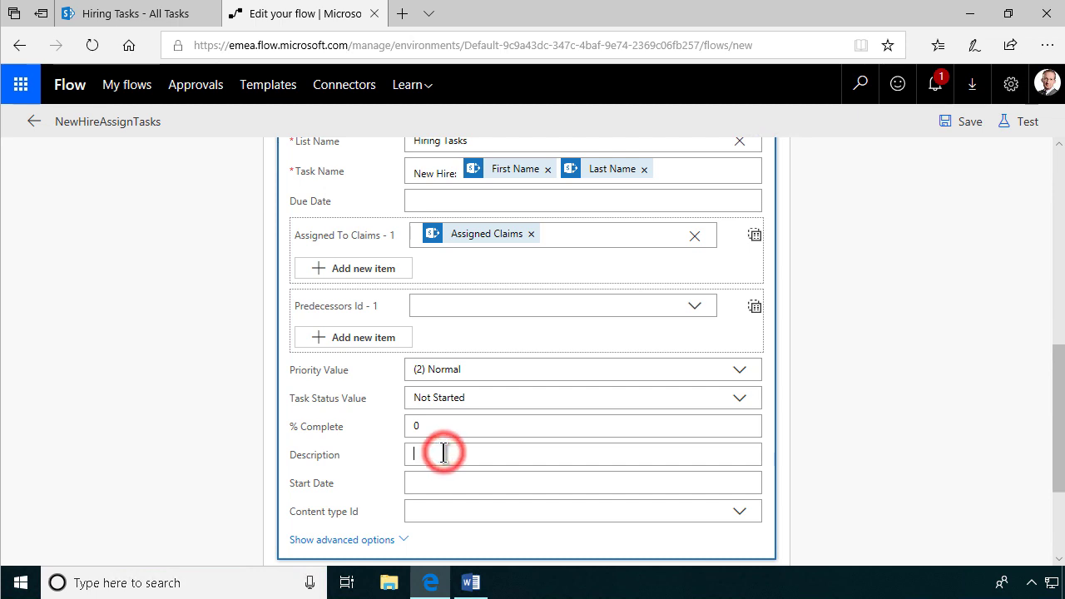
{"action": "scroll", "coordinate": [520, 393], "scroll_direction": "up", "scroll_amount": 2}
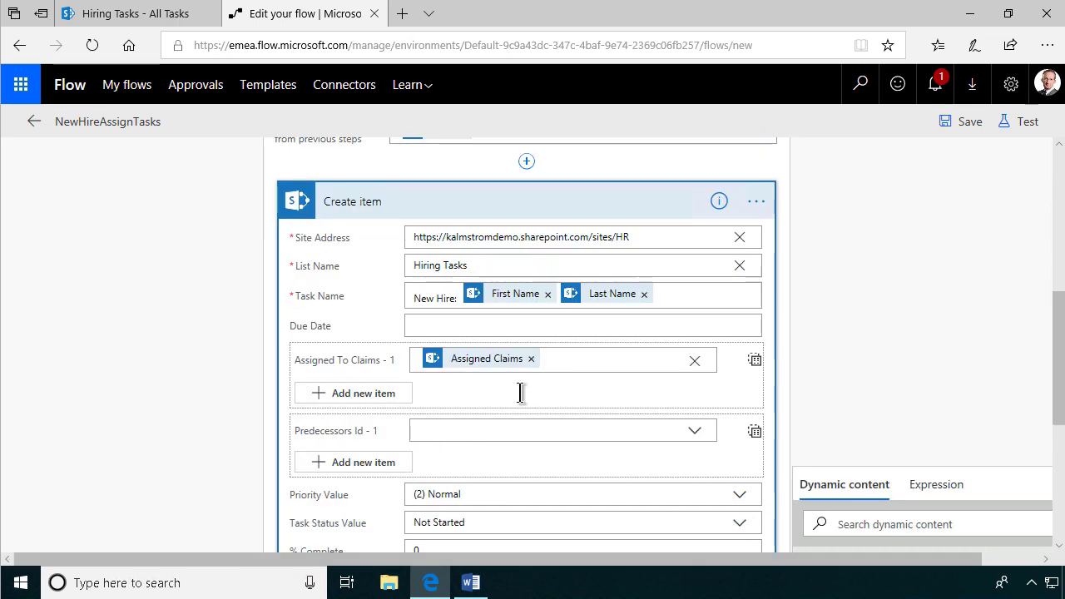
{"action": "left_click", "coordinate": [670, 300]}
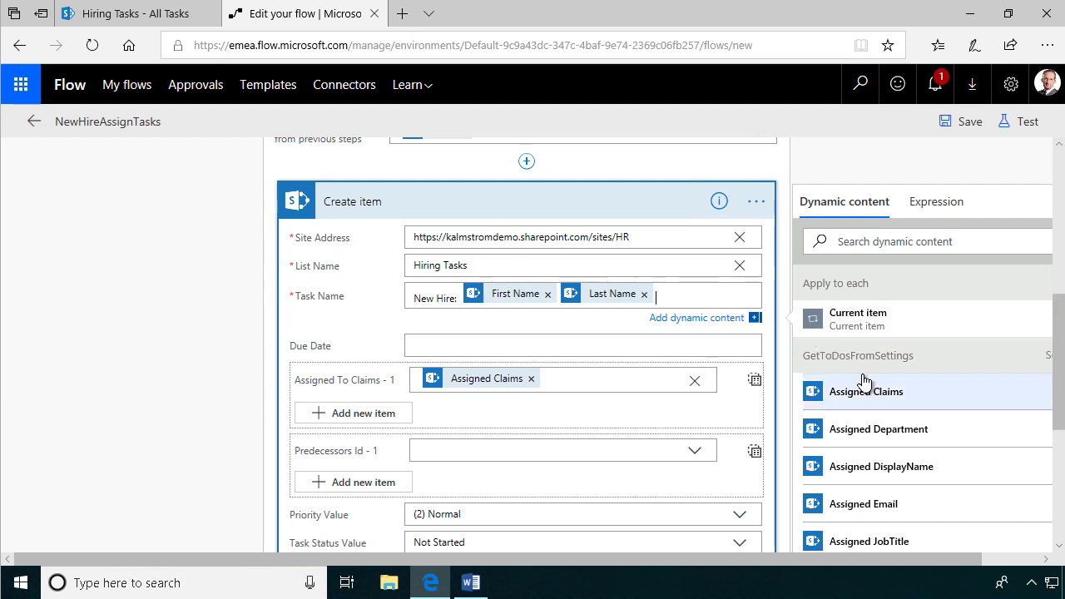
{"action": "left_click", "coordinate": [1052, 362]}
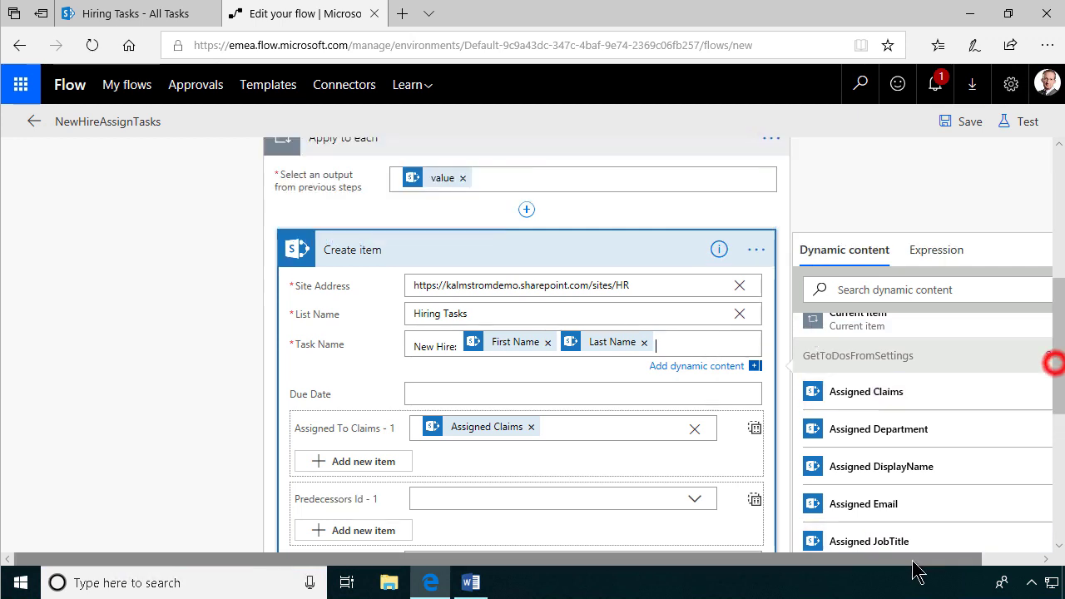
{"action": "left_click", "coordinate": [911, 559]}
{"action": "left_click", "coordinate": [1004, 357]}
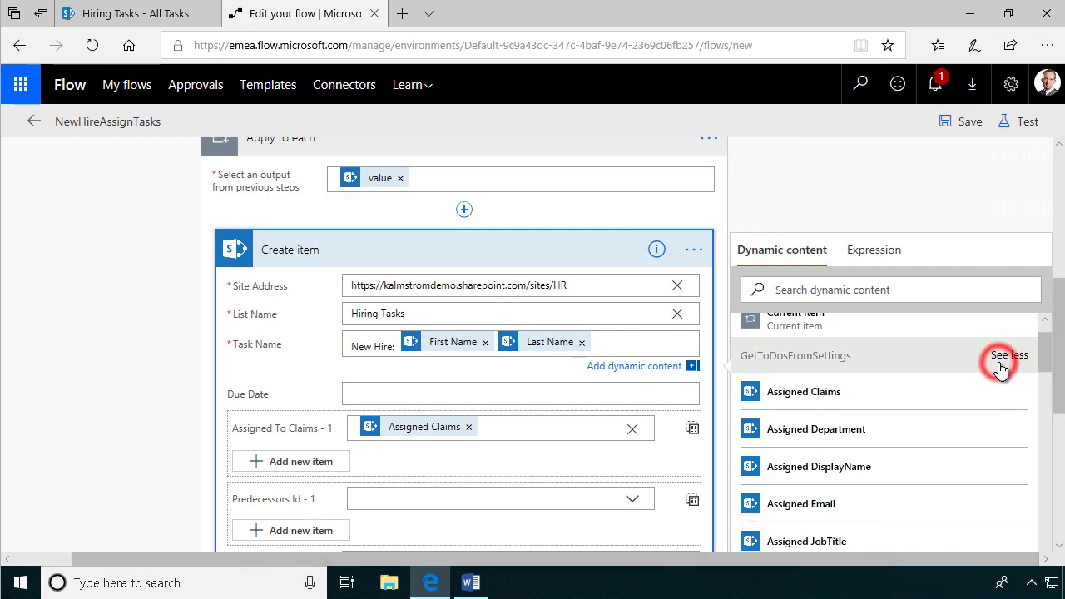
{"action": "scroll", "coordinate": [998, 416], "scroll_direction": "down", "scroll_amount": 5}
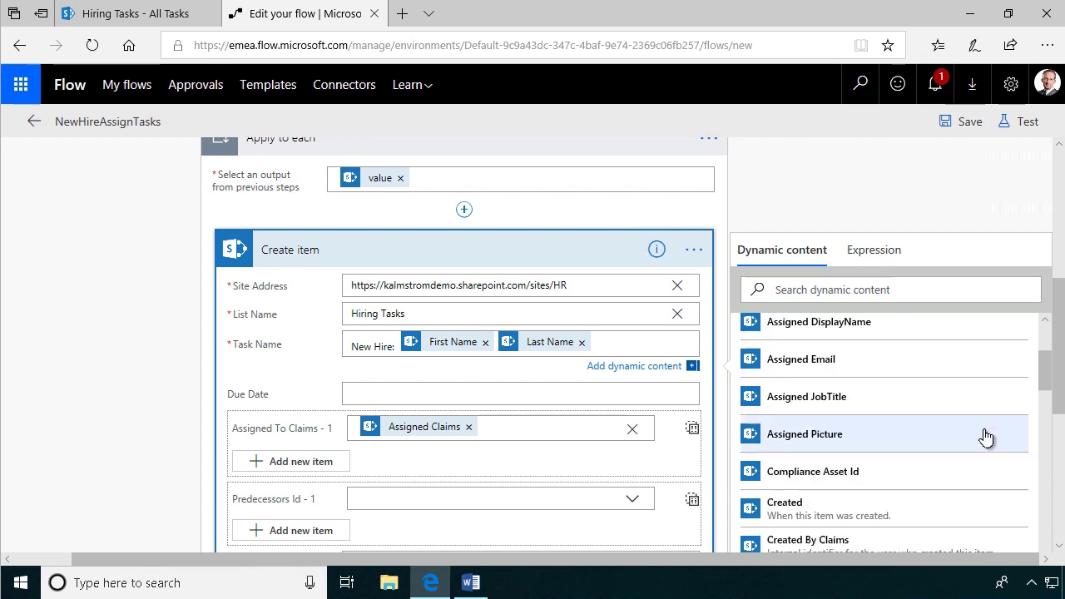
{"action": "scroll", "coordinate": [986, 436], "scroll_direction": "down", "scroll_amount": 8}
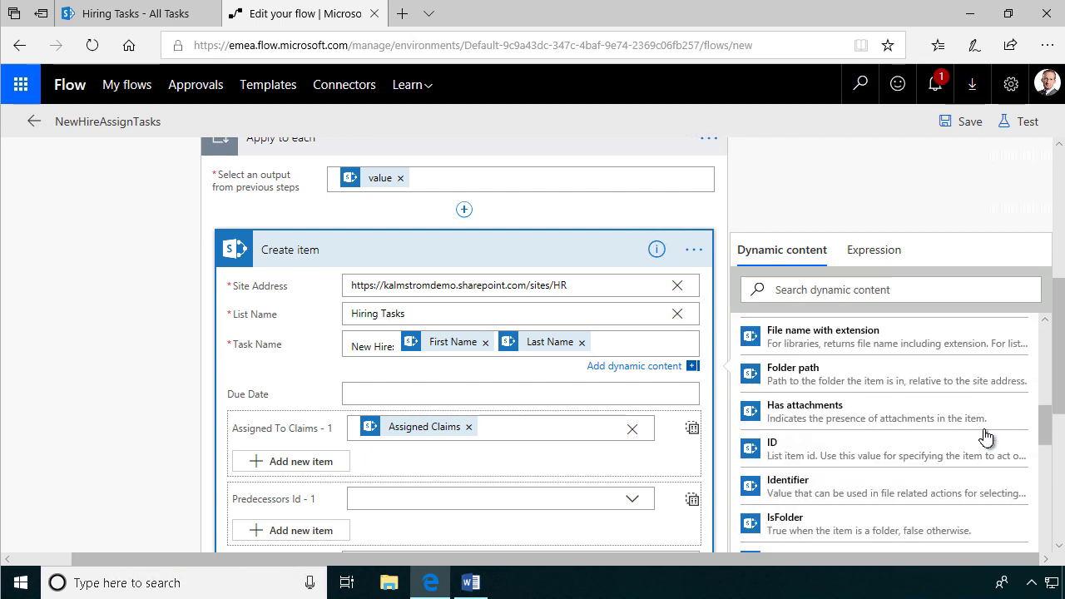
{"action": "scroll", "coordinate": [985, 447], "scroll_direction": "down", "scroll_amount": 7}
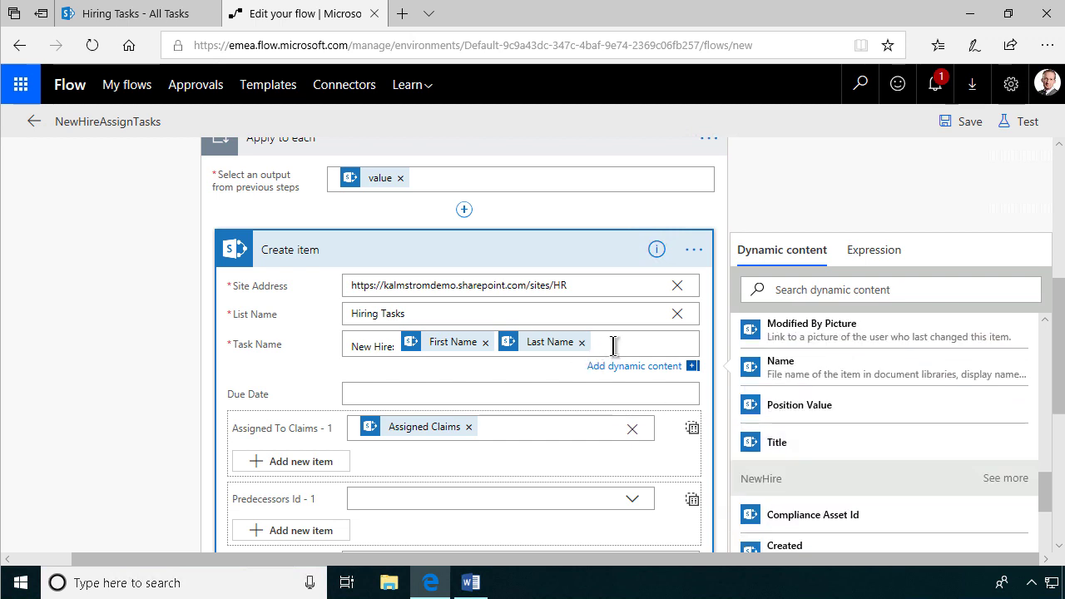
{"action": "left_click", "coordinate": [786, 445]}
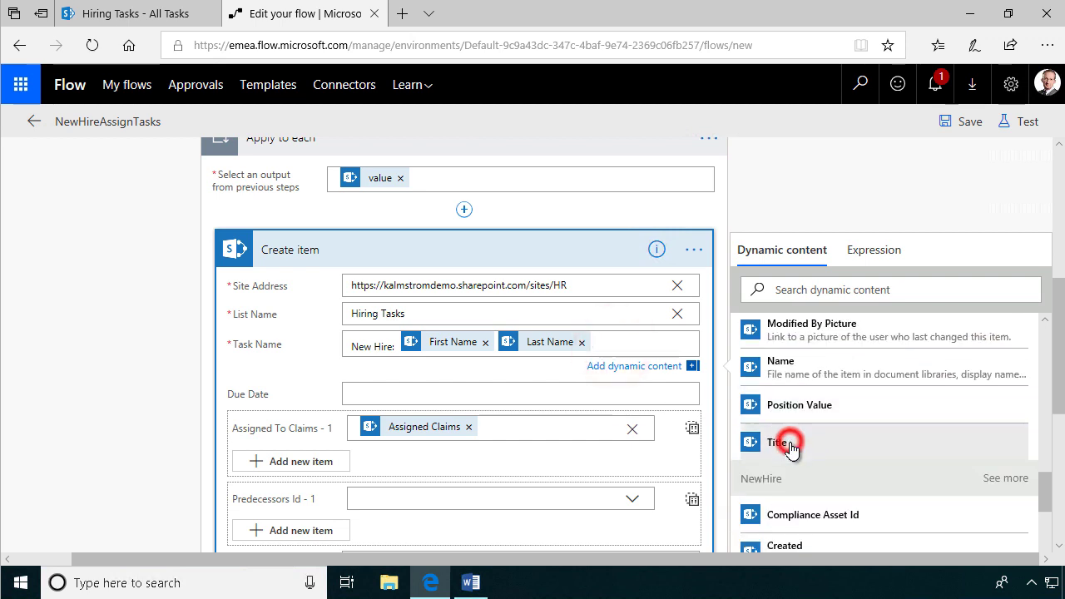
- Set the Create item Description to "You have been assigned the task of" followed by the Title dynamic content from GetToDosFromSettings
{"action": "scroll", "coordinate": [440, 497], "scroll_direction": "down", "scroll_amount": 2}
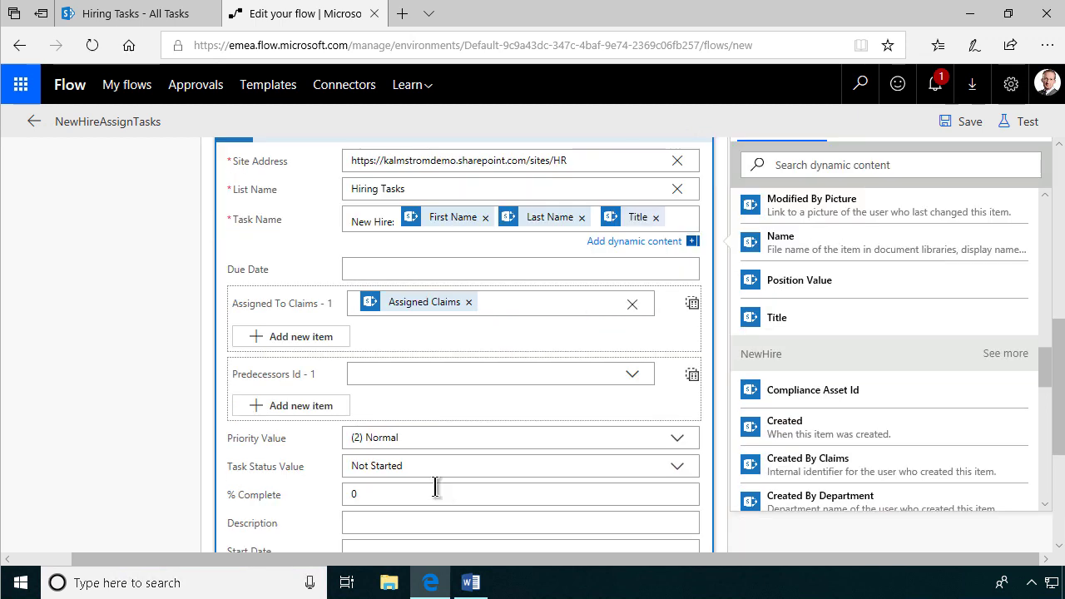
{"action": "scroll", "coordinate": [436, 487], "scroll_direction": "down", "scroll_amount": 1}
{"action": "left_click", "coordinate": [377, 460]}
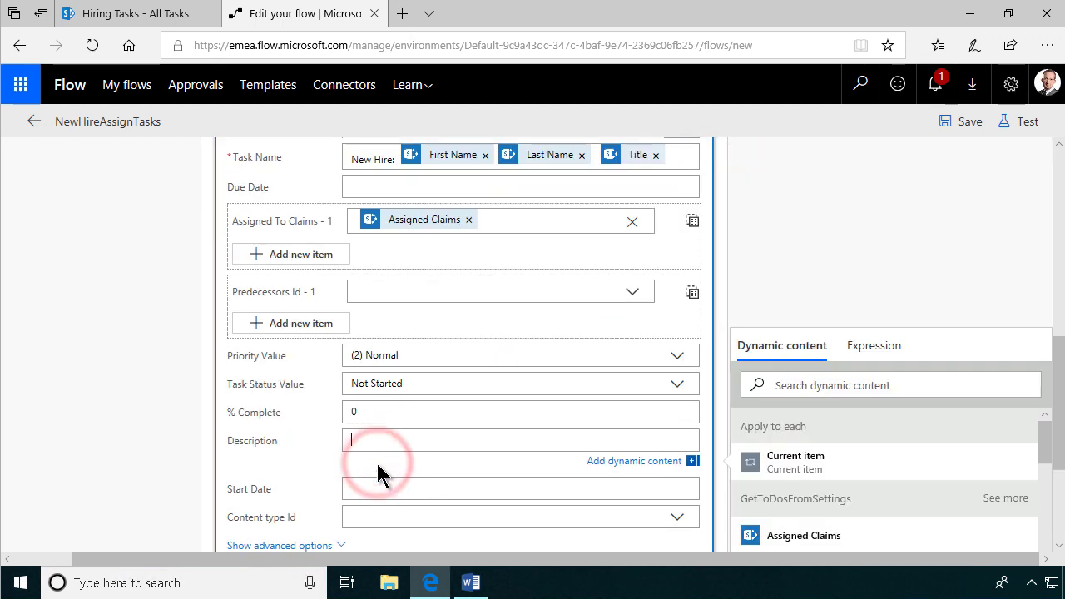
{"action": "type", "text": "You have been"}
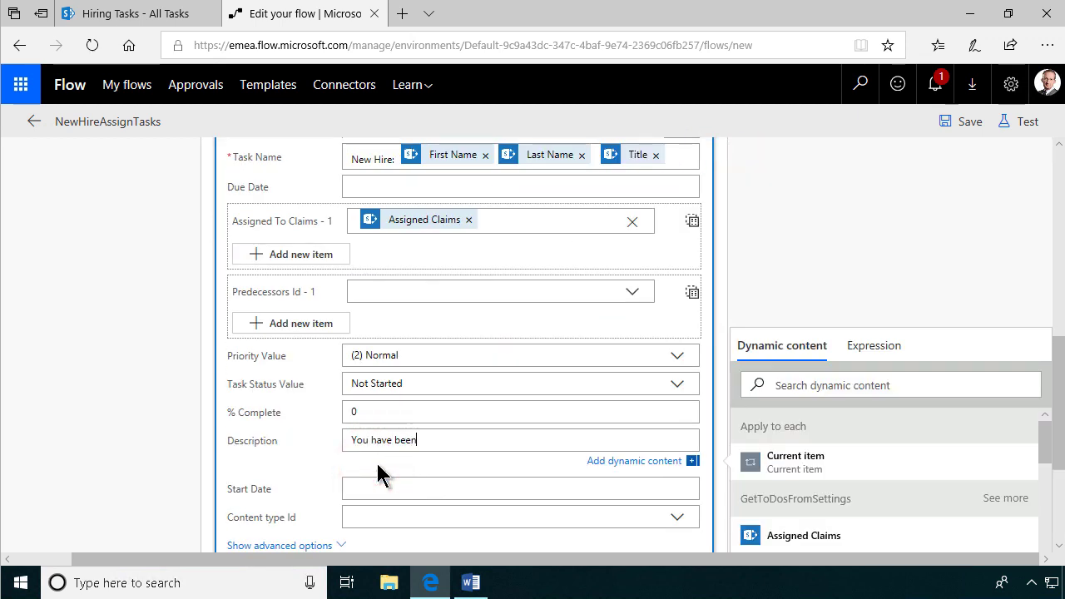
{"action": "type", "text": " assigned the task of"}
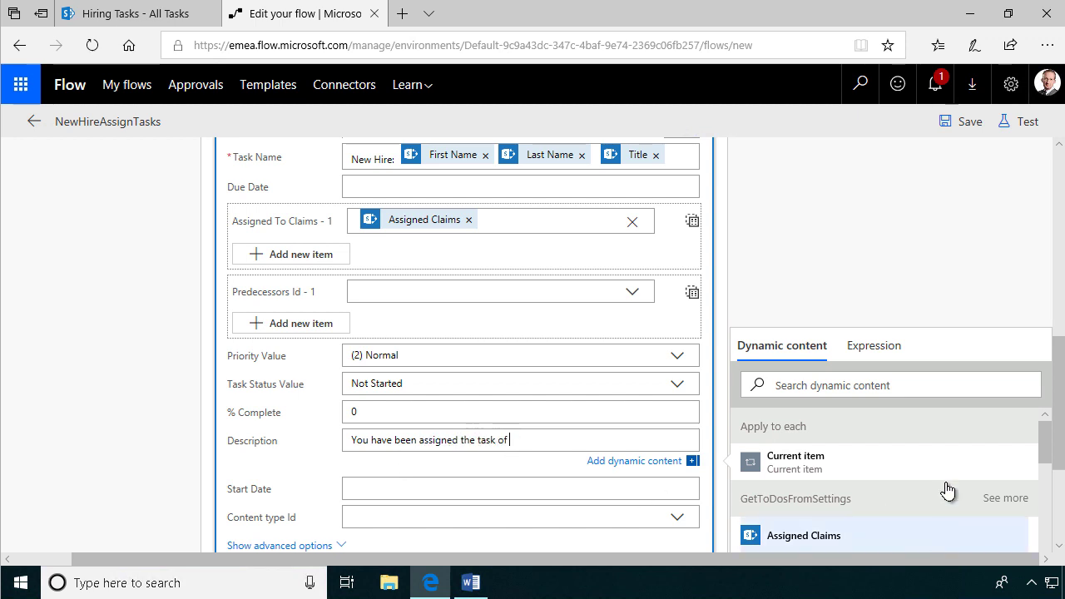
{"action": "scroll", "coordinate": [849, 287], "scroll_direction": "down", "scroll_amount": 1}
{"action": "left_click", "coordinate": [912, 288]}
{"action": "type", "text": "title"}
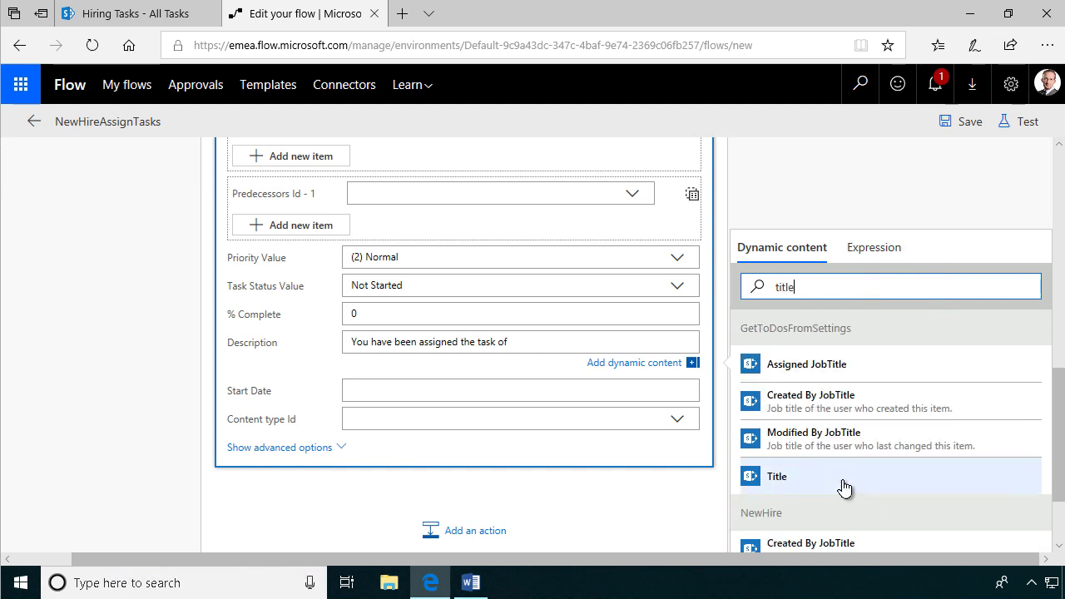
{"action": "left_click", "coordinate": [844, 478]}
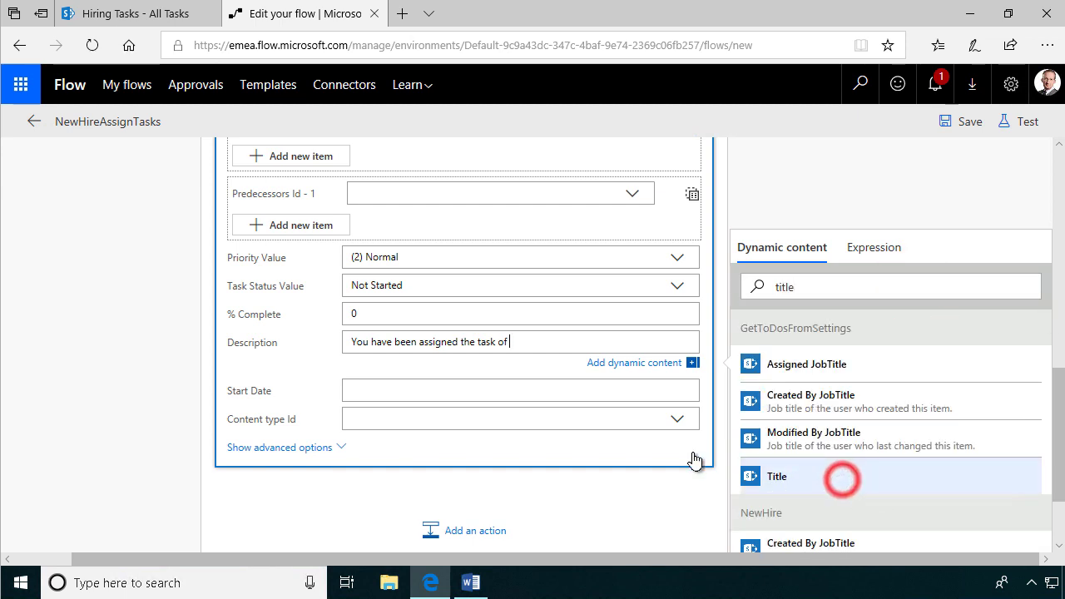
{"action": "scroll", "coordinate": [528, 399], "scroll_direction": "up", "scroll_amount": 5}
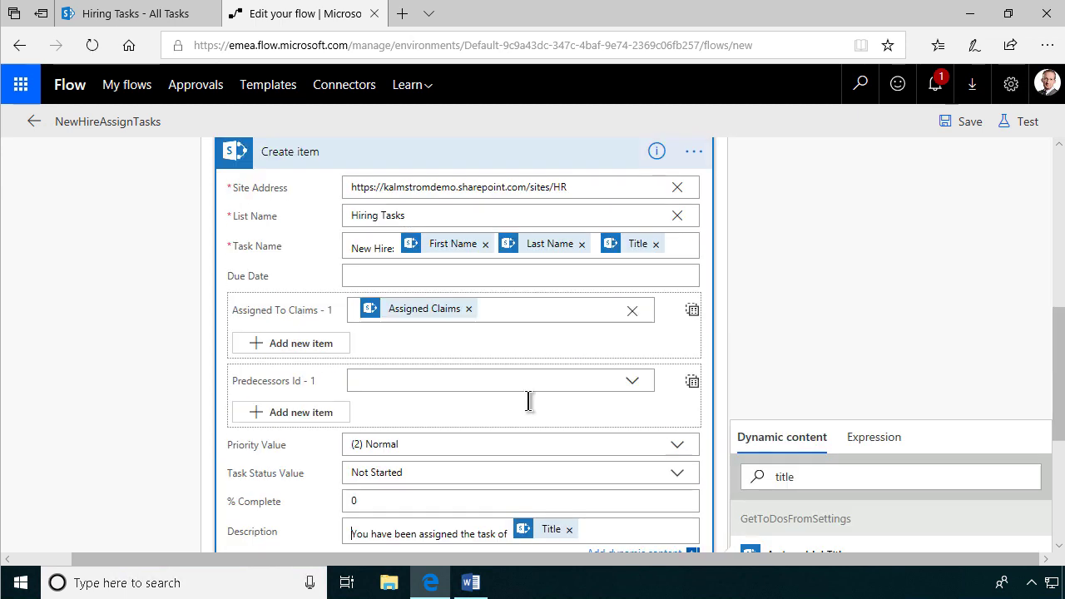
- Save and test the flow with data from the previous run, and refresh the Hiring Tasks list to check the created tasks
{"action": "left_click", "coordinate": [1027, 123]}
{"action": "left_click", "coordinate": [805, 203]}
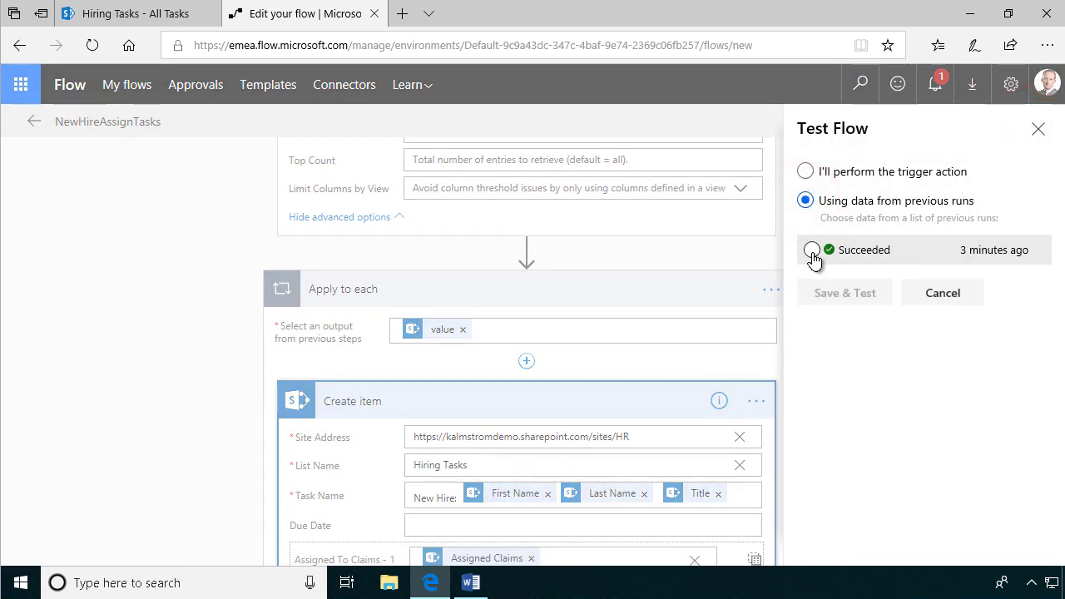
{"action": "left_click", "coordinate": [811, 250]}
{"action": "left_click", "coordinate": [845, 293]}
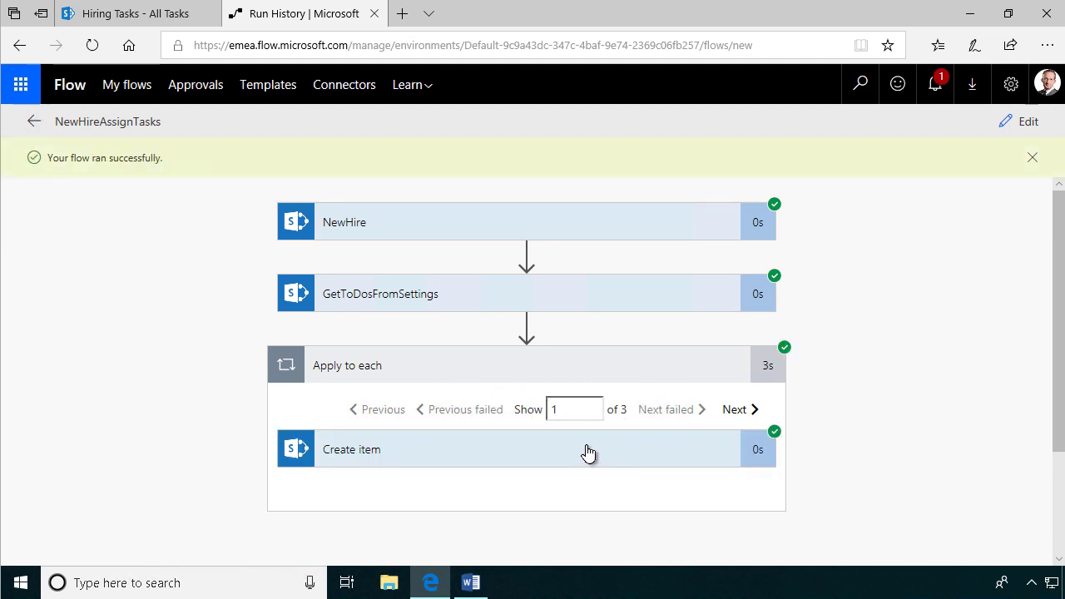
{"action": "left_click", "coordinate": [135, 13]}
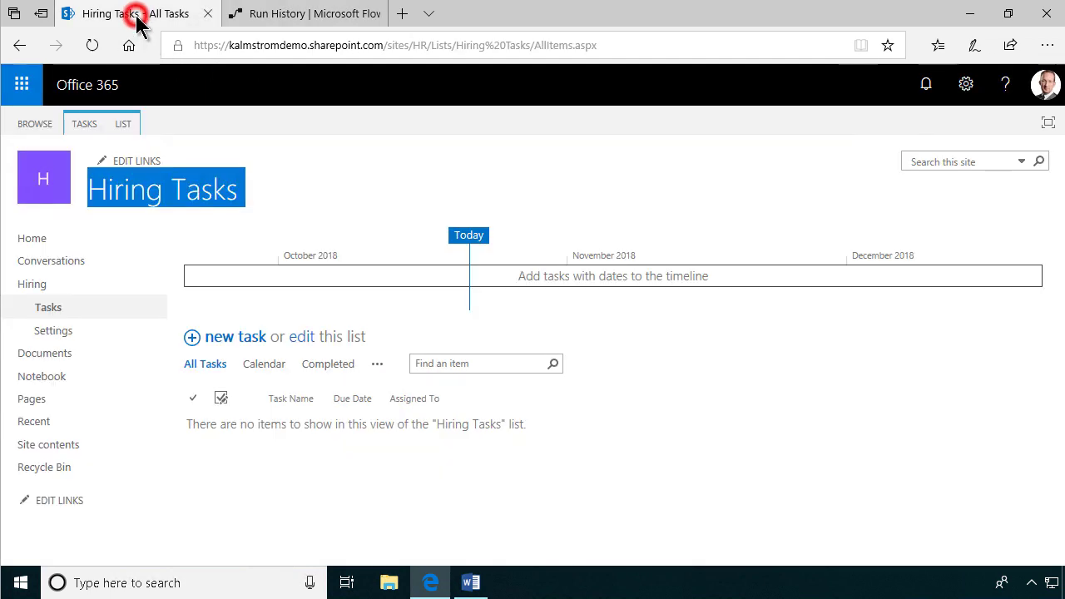
{"action": "left_click", "coordinate": [93, 45]}
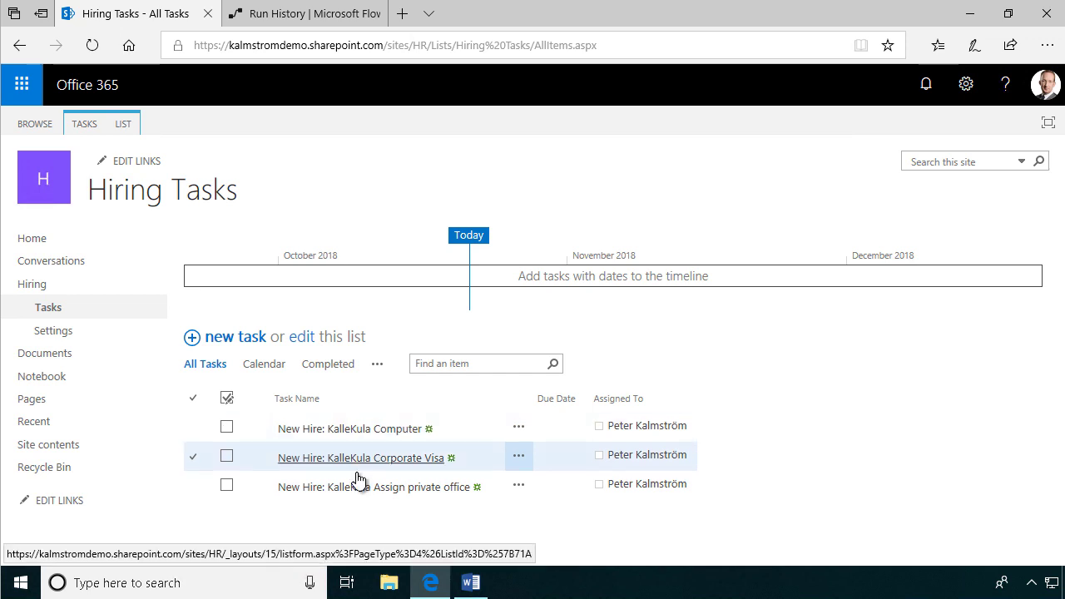
- Reopen the flow for editing, insert a space between First Name and Last Name in the Task Name, and save it
{"action": "left_click", "coordinate": [304, 13]}
{"action": "left_click", "coordinate": [1017, 121]}
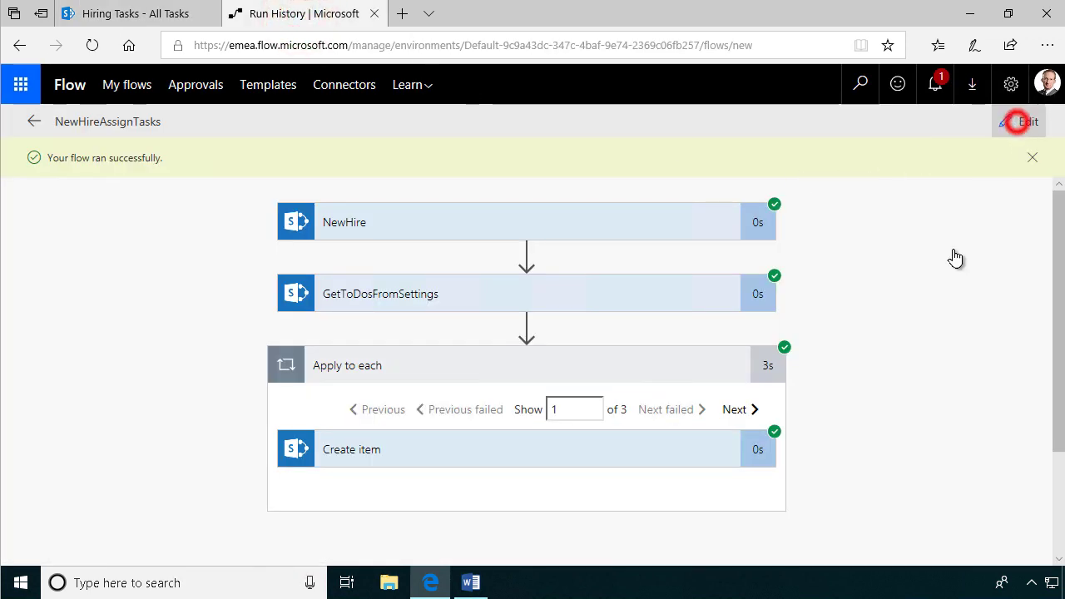
{"action": "scroll", "coordinate": [767, 411], "scroll_direction": "down", "scroll_amount": 3}
{"action": "scroll", "coordinate": [758, 437], "scroll_direction": "down", "scroll_amount": 2}
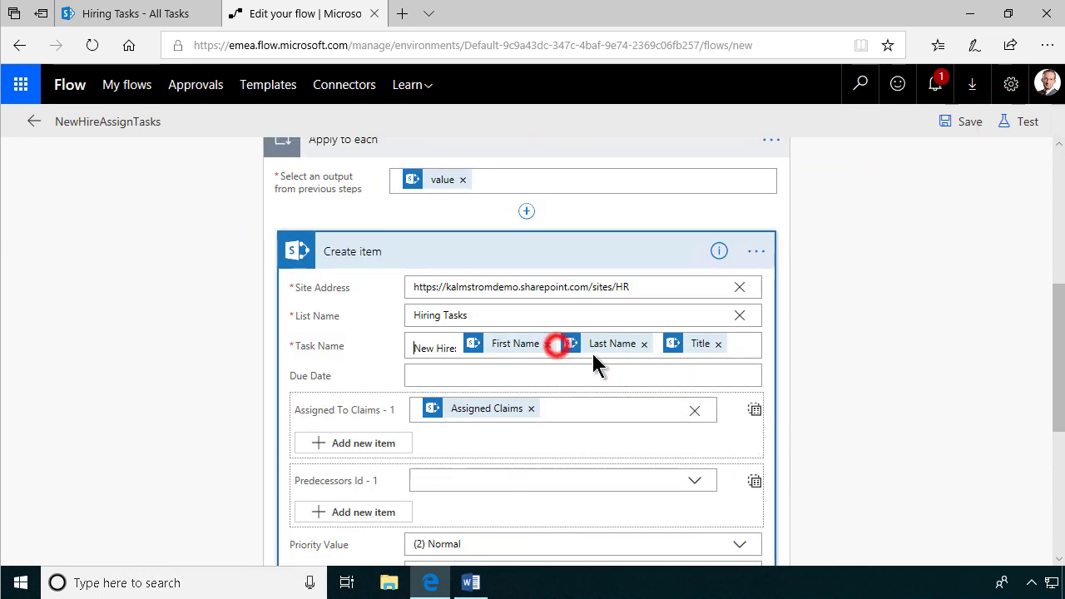
{"action": "left_click", "coordinate": [560, 342]}
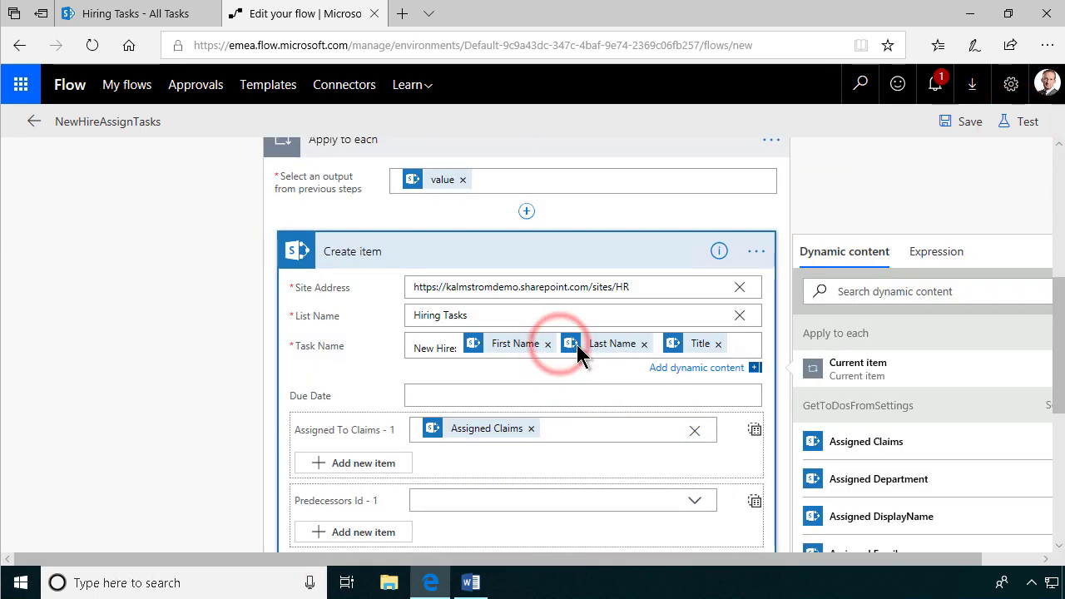
{"action": "left_click", "coordinate": [977, 121]}
- Save and test the flow again using data from the earlier Succeeded run
{"action": "left_click", "coordinate": [1019, 121]}
{"action": "left_click", "coordinate": [819, 202]}
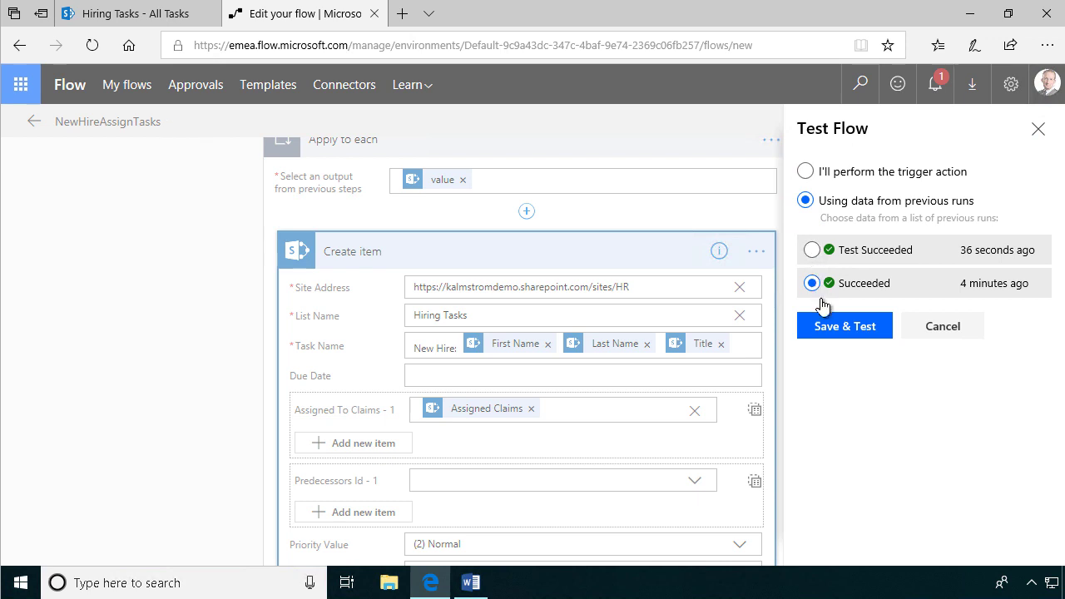
{"action": "left_click", "coordinate": [812, 250]}
{"action": "left_click", "coordinate": [832, 326]}
- Switch to the Hiring Tasks list, select all the tasks from the first test run and delete them
{"action": "left_click", "coordinate": [173, 15]}
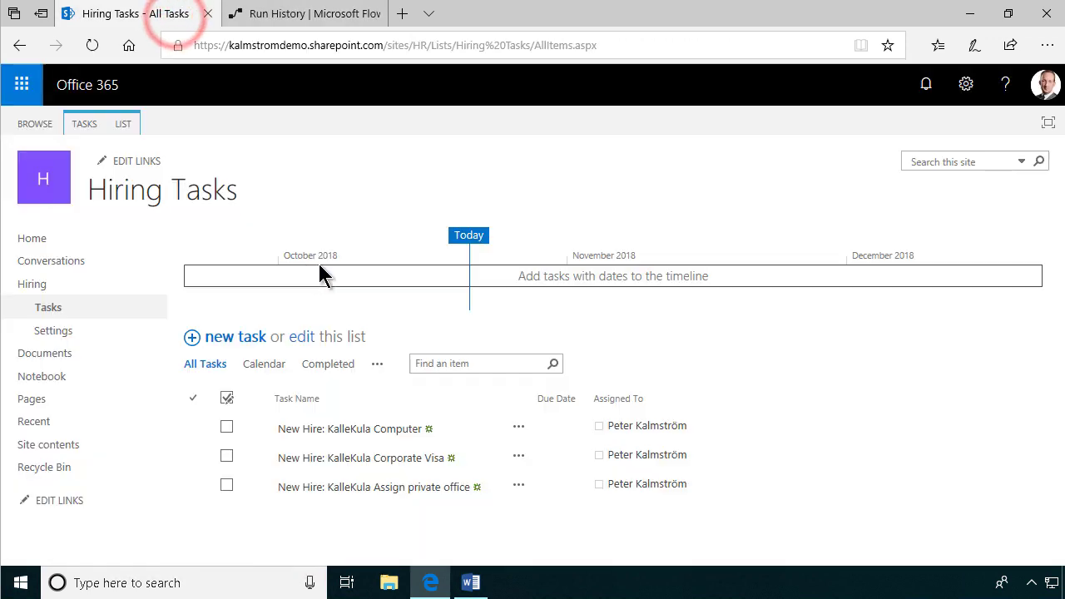
{"action": "left_click", "coordinate": [192, 398]}
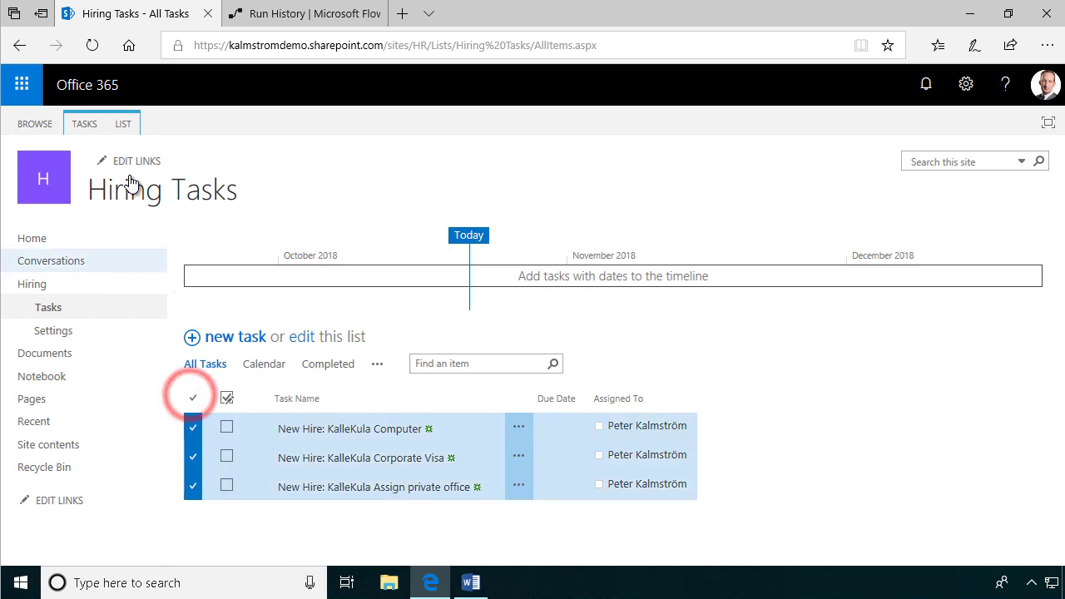
{"action": "left_click", "coordinate": [84, 123]}
{"action": "left_click", "coordinate": [166, 187]}
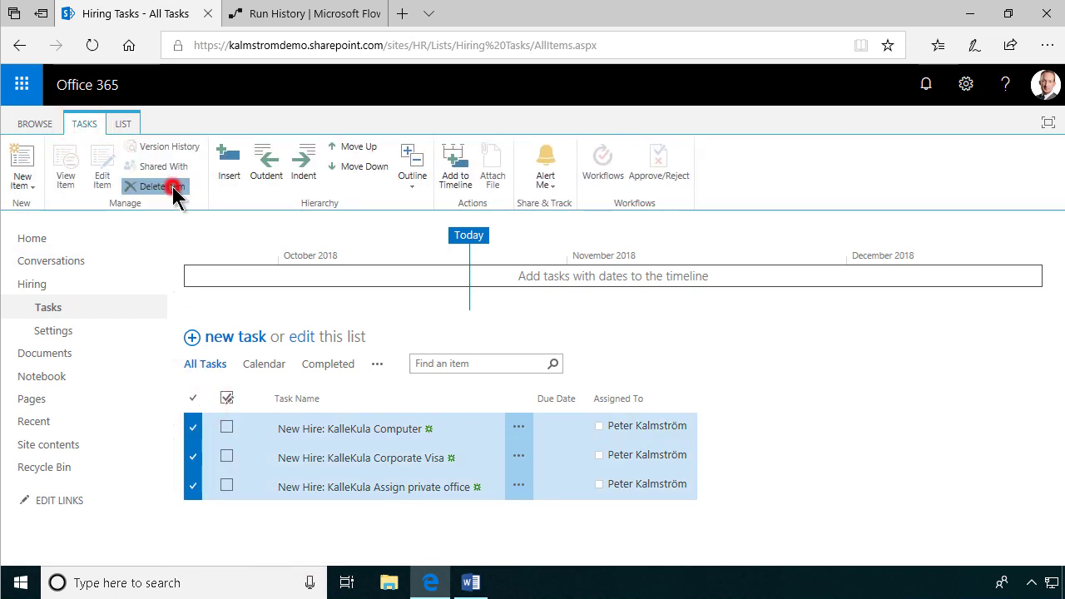
{"action": "left_click", "coordinate": [482, 354]}
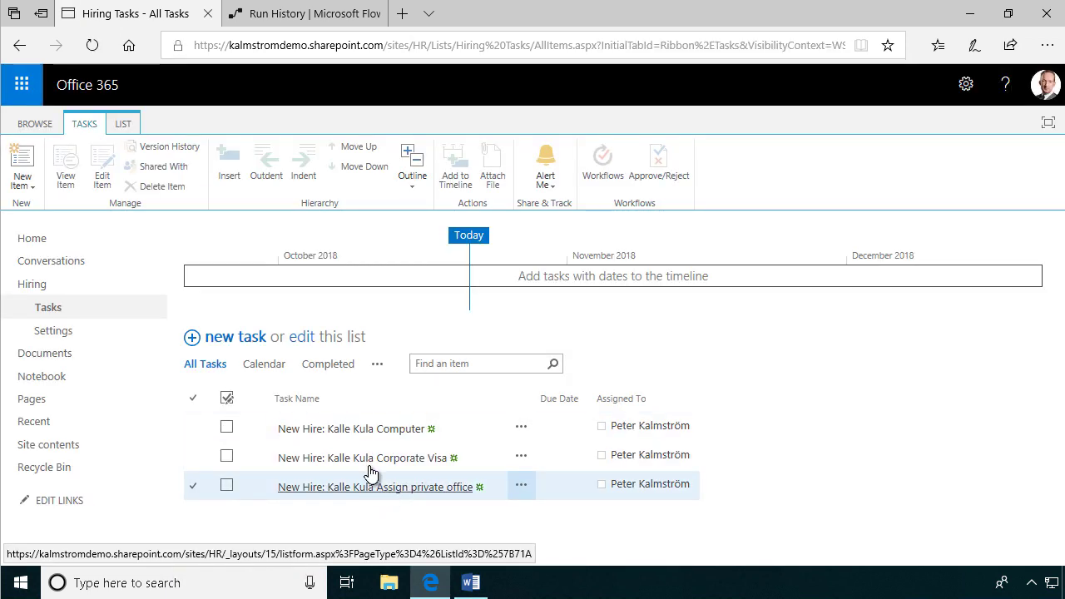
- Open the new Computer task to check its name, assignee and description, and close it
{"action": "left_click", "coordinate": [328, 432]}
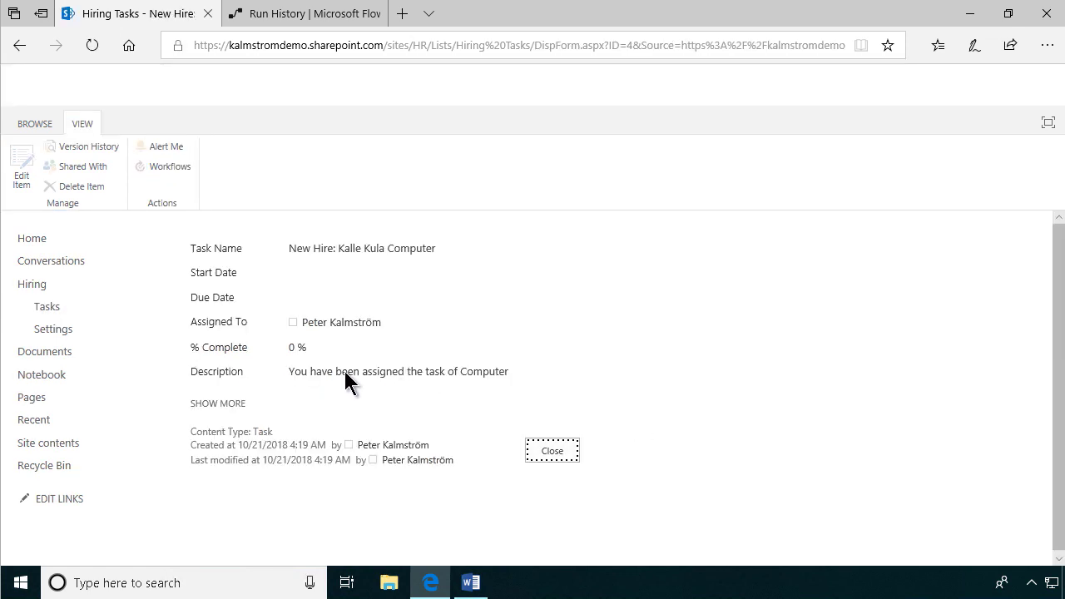
{"action": "left_click", "coordinate": [552, 451]}
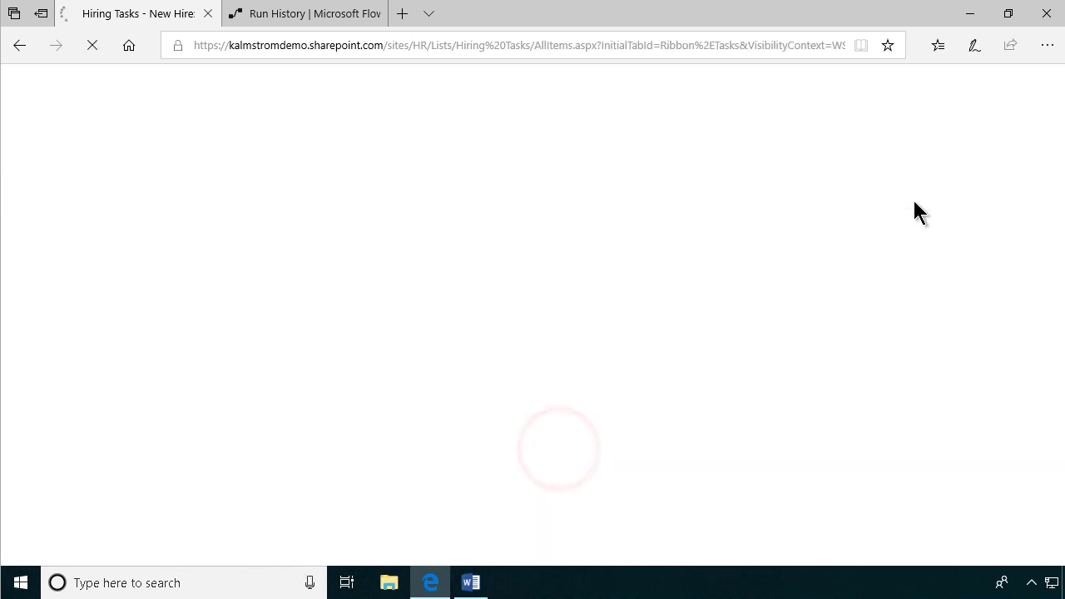
- Return to the flow run and collapse Apply to each, and switch to the Contoso Employment process document in Word
{"action": "left_click", "coordinate": [304, 18]}
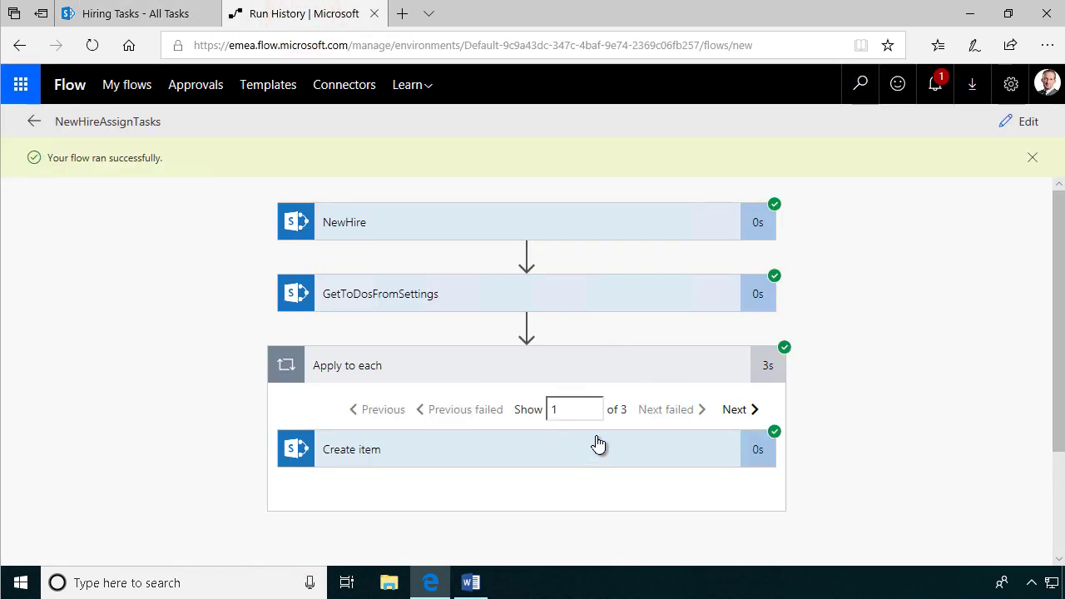
{"action": "left_click", "coordinate": [364, 367]}
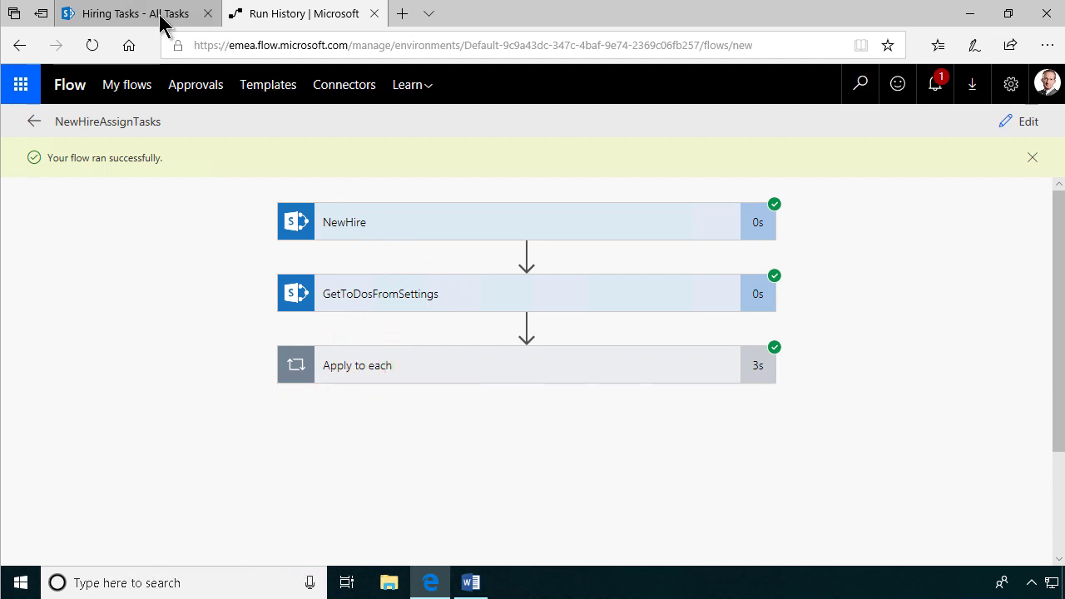
{"action": "left_click", "coordinate": [476, 585]}
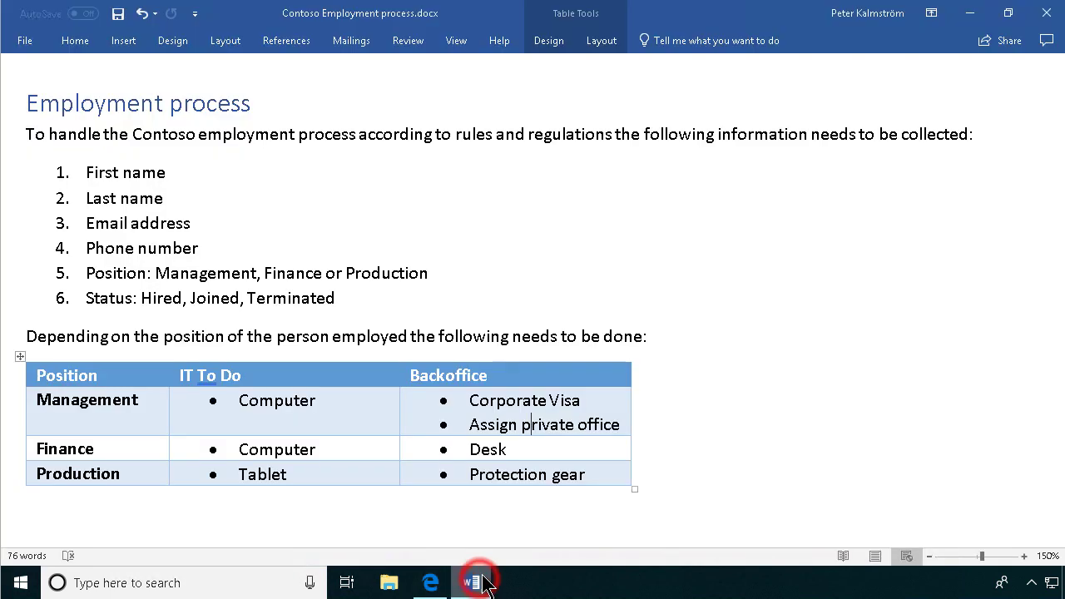